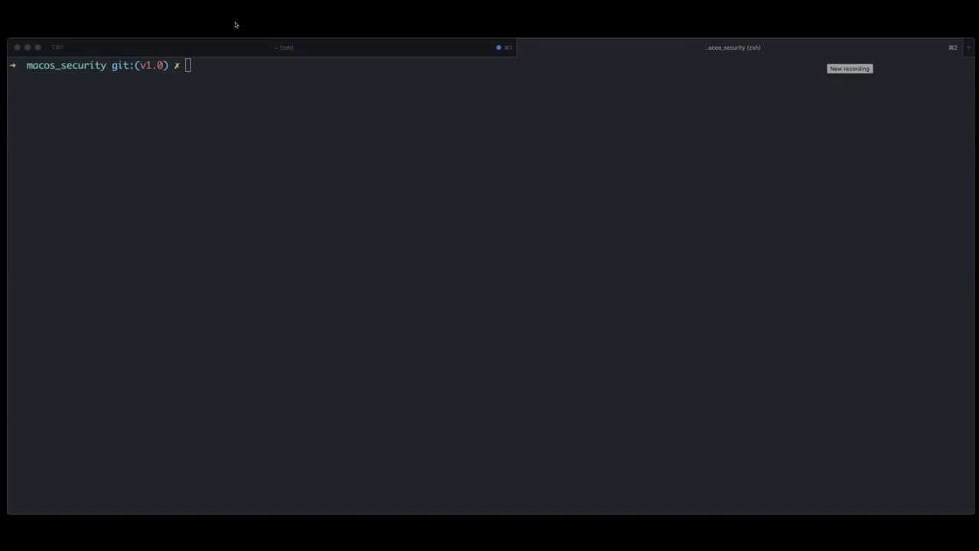
Display the contents of rules/os/os_screensaver_timeout_enforce.yaml in the terminal
{"action": "type", "text": "ca"}
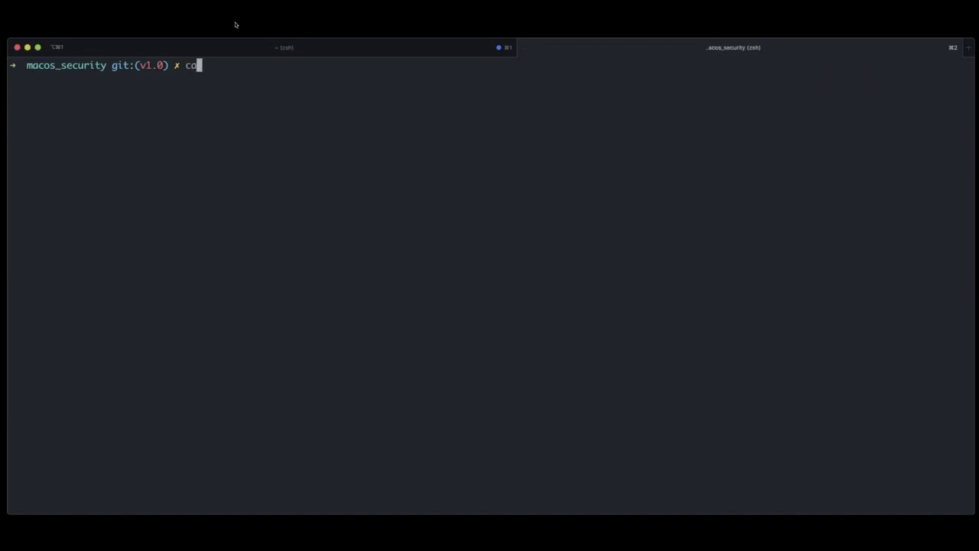
{"action": "type", "text": "t rules/os/os_s"}
{"action": "key", "text": "Tab"}
{"action": "type", "text": "t"}
{"action": "key", "text": "Tab"}
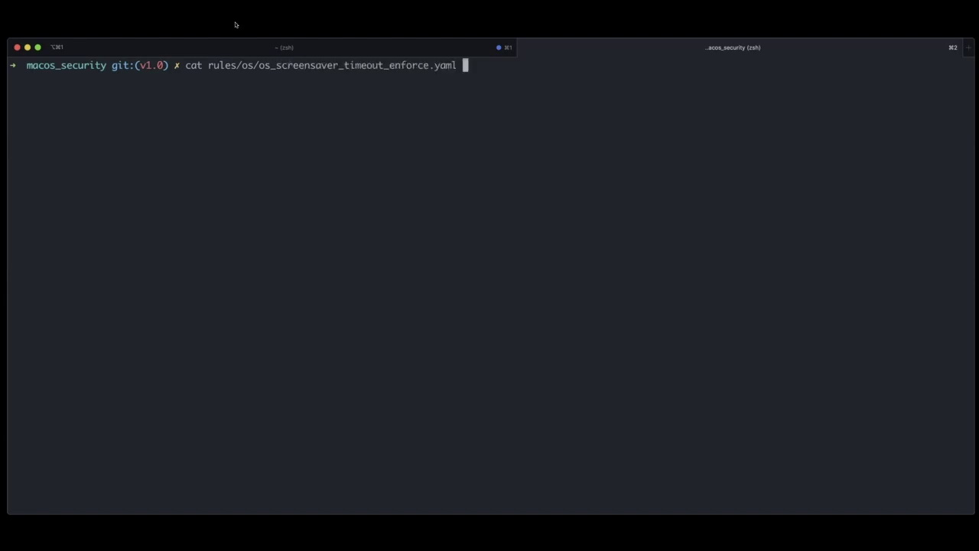
{"action": "key", "text": "Return"}
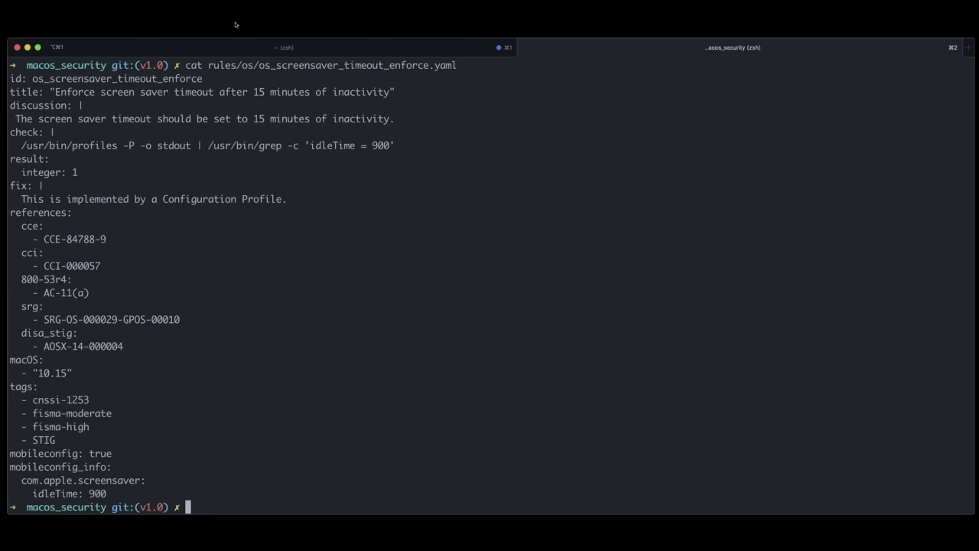
Clear the screen and copy rules/os/os_screensaver_timeout_enforce.yaml into the custom/rules folder
{"action": "key", "text": "ctrl+l"}
{"action": "type", "text": "cp rules/o"}
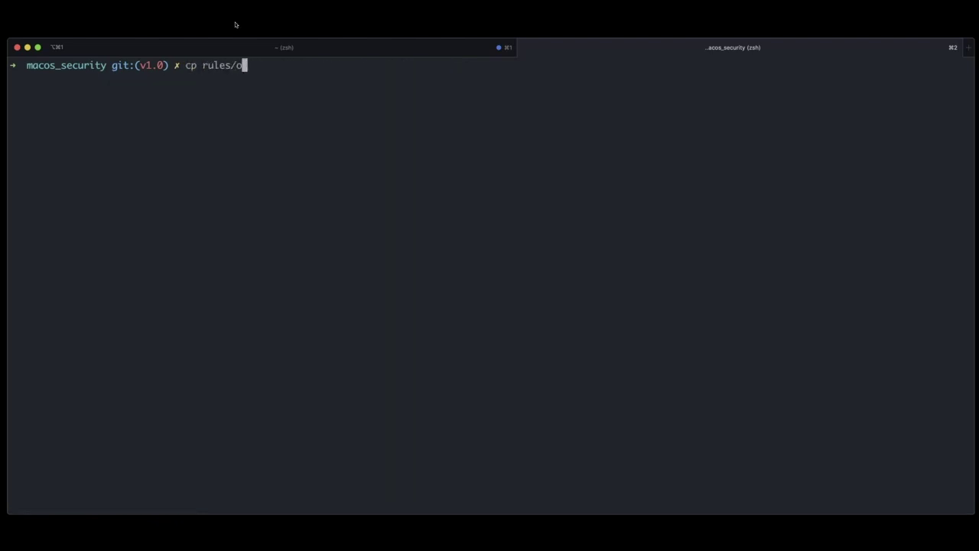
{"action": "type", "text": "s/os"}
{"action": "key", "text": "Tab"}
{"action": "type", "text": "t"}
{"action": "key", "text": "Tab"}
{"action": "type", "text": "custom/rules/"}
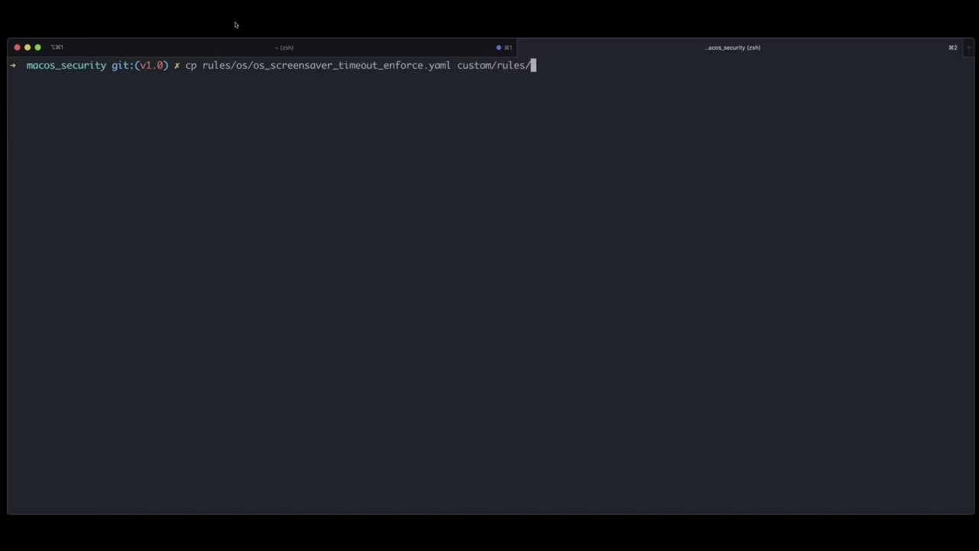
{"action": "key", "text": "Return"}
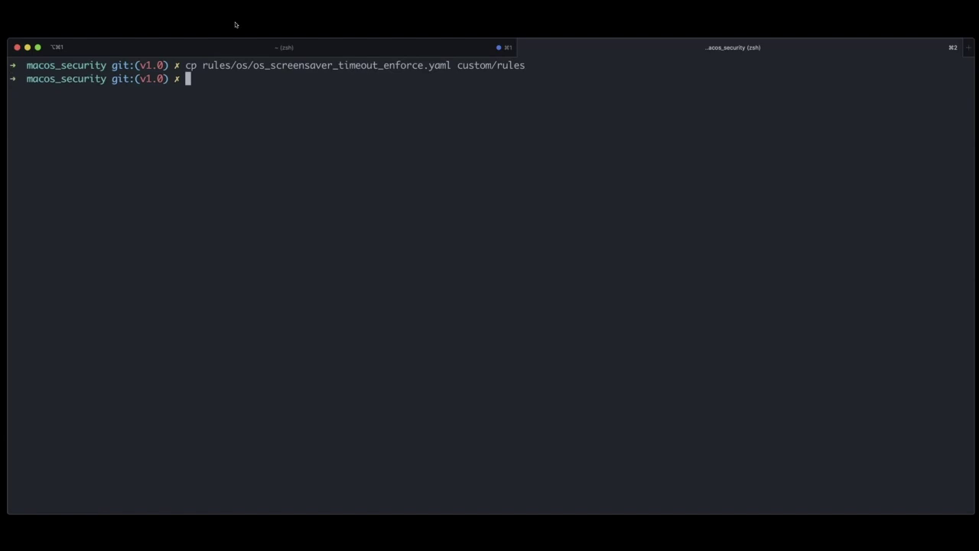
Open the copied rule custom/rules/os_screensaver_timeout_enforce.yaml in vi
{"action": "type", "text": "vi cu"}
{"action": "key", "text": "Tab"}
{"action": "key", "text": "Tab"}
{"action": "key", "text": "Tab"}
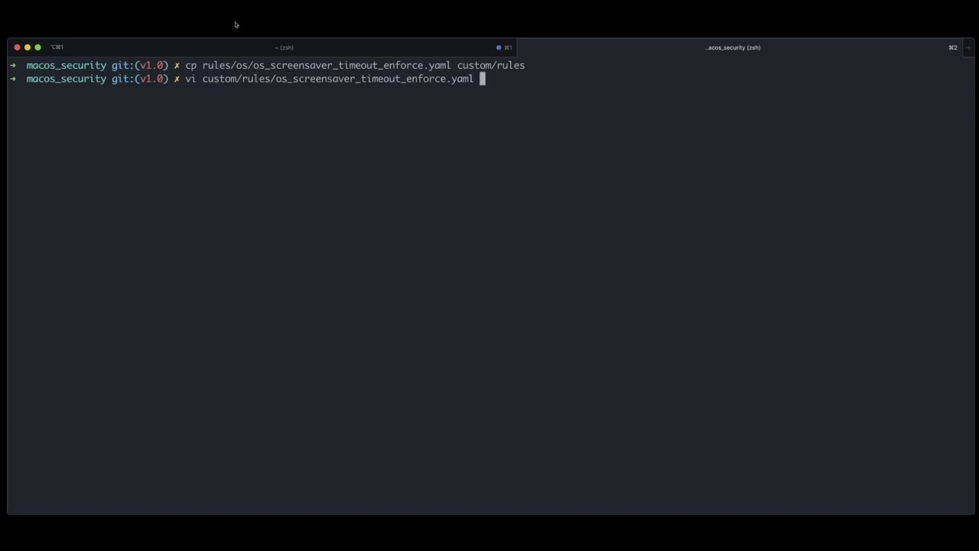
{"action": "key", "text": "Return"}
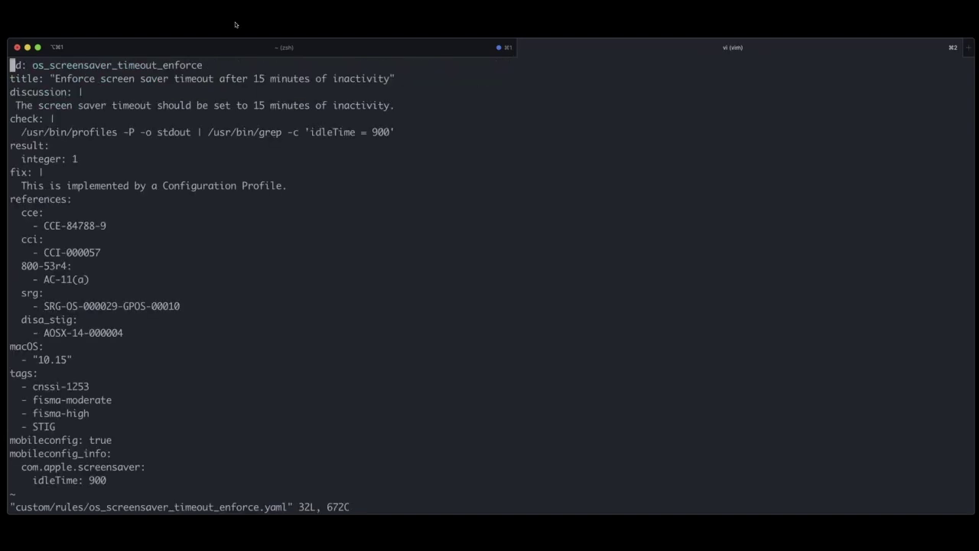
Change the screen saver timeout to 10 minutes in the rule's title and discussion text
{"action": "key", "text": "j"}
{"action": "key", "text": "f"}
{"action": "key", "text": "5"}
{"action": "key", "text": "i"}
{"action": "key", "text": "Delete"}
{"action": "type", "text": "0"}
{"action": "key", "text": "Down"}
{"action": "key", "text": "Down"}
{"action": "key", "text": "BackSpace"}
{"action": "type", "text": "0"}
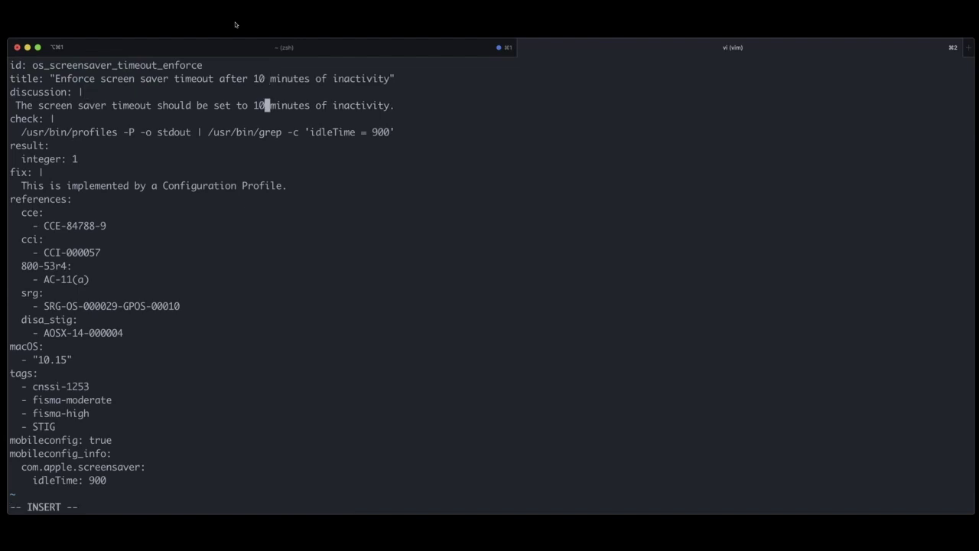
Extend the discussion sentence after "inactivity" with ", because", a person's first name, and "says so."
{"action": "key", "text": "Right"}
{"action": "key", "text": "Right"}
{"action": "key", "text": "Right"}
{"action": "key", "text": "Right"}
{"action": "key", "text": "Right"}
{"action": "key", "text": "Right"}
{"action": "key", "text": "Right"}
{"action": "key", "text": "Right"}
{"action": "key", "text": "Right"}
{"action": "key", "text": "Right"}
{"action": "key", "text": "Right"}
{"action": "key", "text": "Right"}
{"action": "key", "text": "Right"}
{"action": "key", "text": "Right"}
{"action": "key", "text": "Right"}
{"action": "key", "text": "Right"}
{"action": "key", "text": "Right"}
{"action": "key", "text": "Right"}
{"action": "key", "text": "Right"}
{"action": "key", "text": "Right"}
{"action": "key", "text": "Right"}
{"action": "key", "text": "Right"}
{"action": "key", "text": "Right"}
{"action": "key", "text": "BackSpace"}
{"action": "type", "text": ", because Bob "}
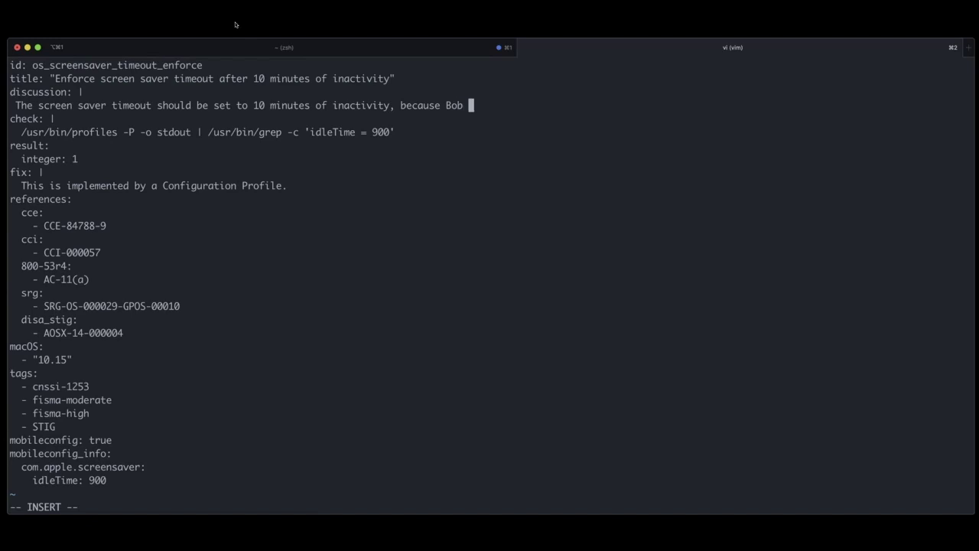
{"action": "type", "text": "says so."}
Set the idleTime value searched for in the rule's check command to 600
{"action": "key", "text": "Down"}
{"action": "key", "text": "Down"}
{"action": "key", "text": "Left"}
{"action": "key", "text": "Left"}
{"action": "key", "text": "Left"}
{"action": "key", "text": "BackSpace"}
{"action": "type", "text": "6"}
Set idleTime under com.apple.screensaver in mobileconfig_info to 600, then save and close the file
{"action": "key", "text": "ctrl+End"}
{"action": "key", "text": "Left"}
{"action": "key", "text": "Left"}
{"action": "key", "text": "BackSpace"}
{"action": "type", "text": "6"}
{"action": "key", "text": "Escape"}
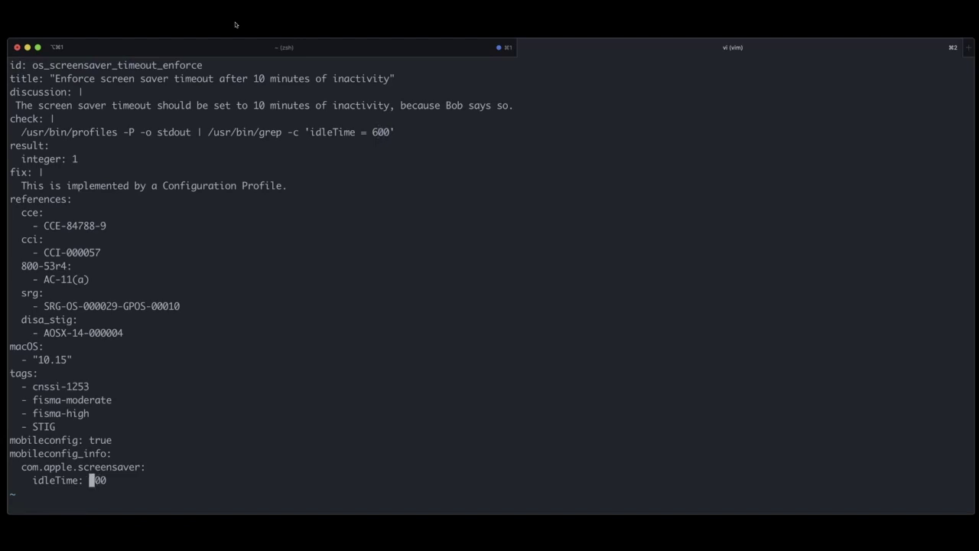
{"action": "key", "text": "shift+semicolon"}
{"action": "type", "text": "wq"}
{"action": "key", "text": "Return"}
Copy the logo image ~/Desktop/MacAdmins2020.png into the custom folder
{"action": "type", "text": "cp ~/"}
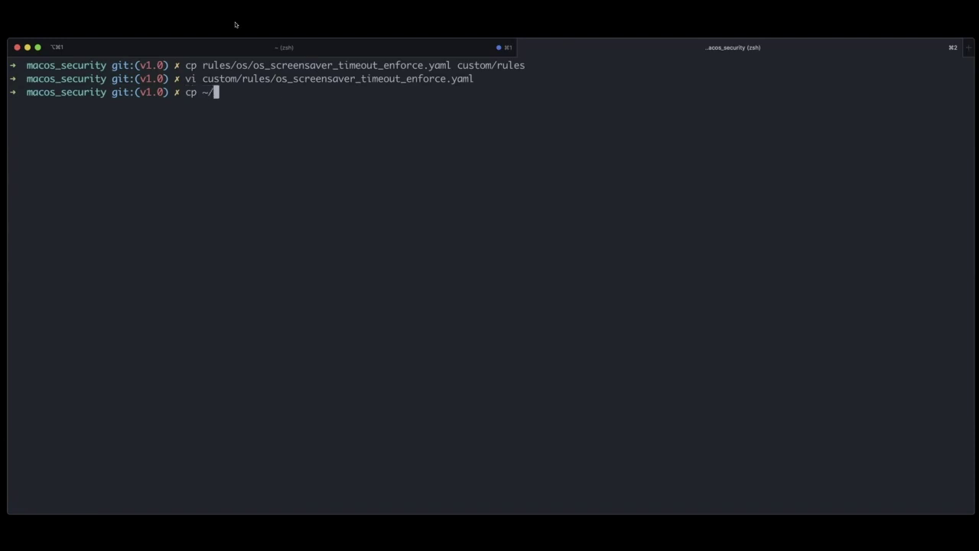
{"action": "type", "text": "Des"}
{"action": "key", "text": "Tab"}
{"action": "type", "text": "MacA"}
{"action": "key", "text": "Tab"}
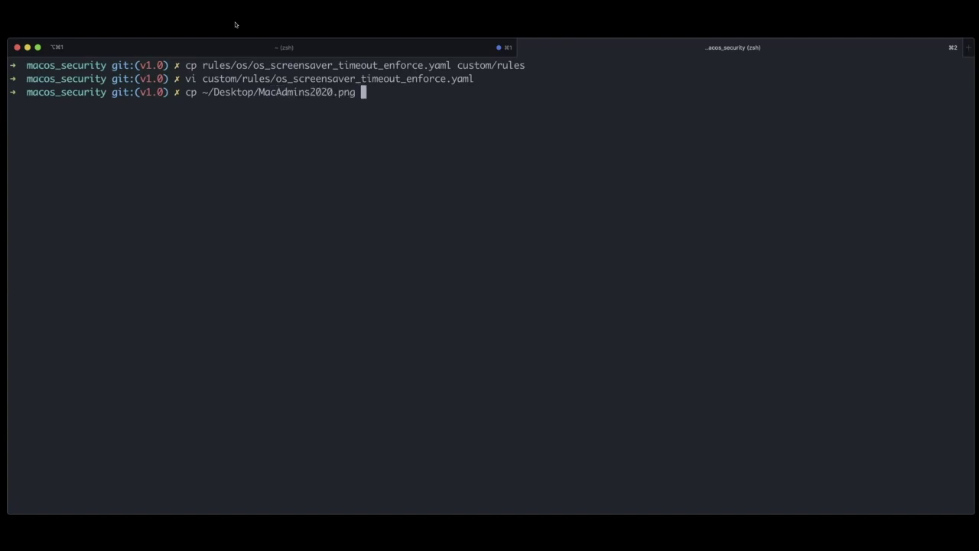
{"action": "type", "text": "cus"}
{"action": "key", "text": "Tab"}
{"action": "key", "text": "Return"}
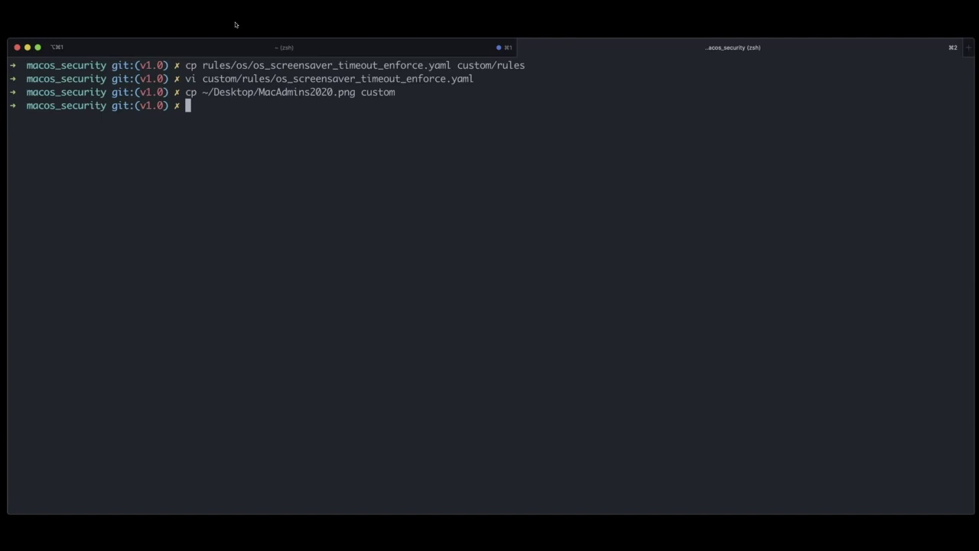
Run ./scripts/generate_guidance.py on baselines/800-53_macadmins.yaml with options -p -s -x and -l pointing to ~/src/macos_security/custom/MacAdmins2020.png
{"action": "key", "text": "ctrl+l"}
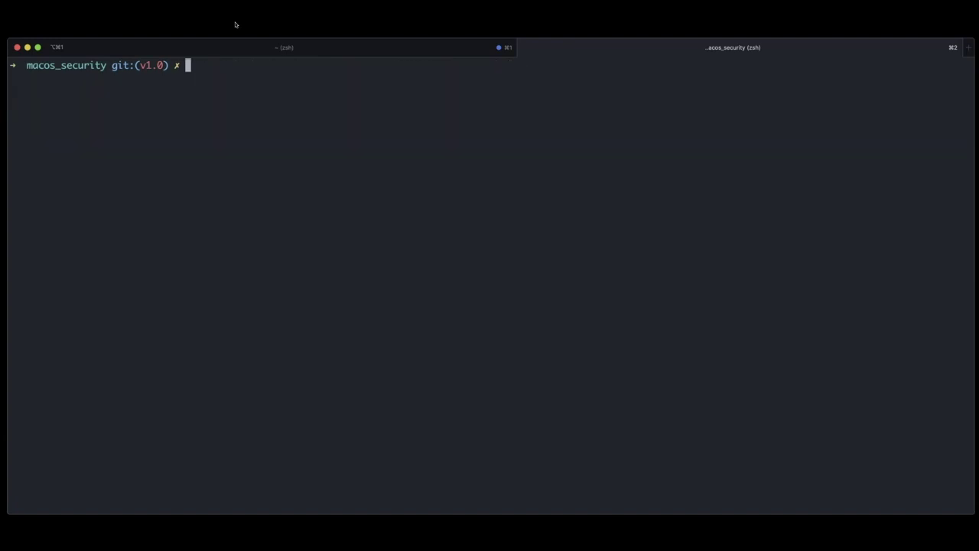
{"action": "type", "text": "./sc"}
{"action": "key", "text": "Tab"}
{"action": "type", "text": "gene"}
{"action": "key", "text": "Tab"}
{"action": "type", "text": "base"}
{"action": "key", "text": "Tab"}
{"action": "type", "text": "8"}
{"action": "key", "text": "Tab"}
{"action": "type", "text": "mac"}
{"action": "key", "text": "Tab"}
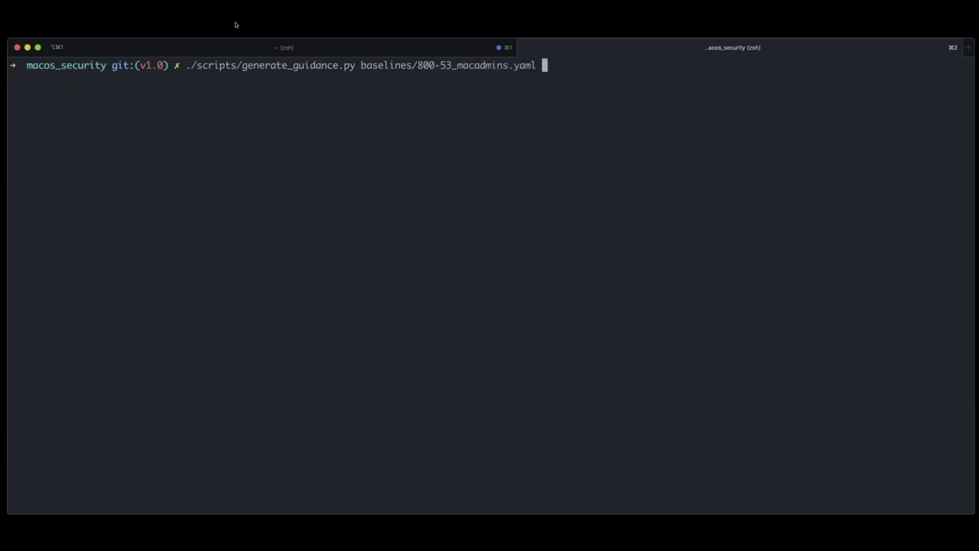
{"action": "type", "text": "-p -s -x -l ~/src/sec"}
{"action": "key", "text": "Tab"}
{"action": "type", "text": "cu"}
{"action": "key", "text": "Tab"}
{"action": "type", "text": "m"}
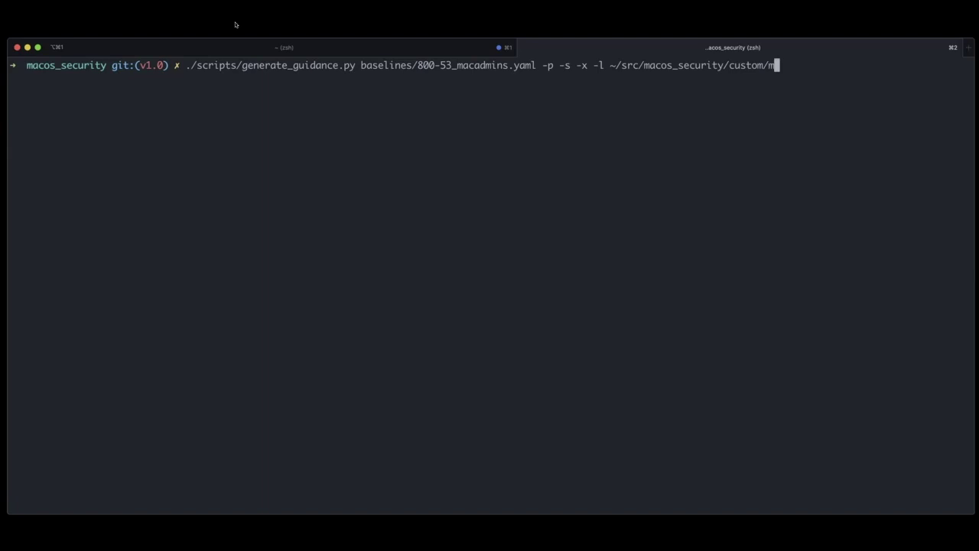
{"action": "key", "text": "Tab"}
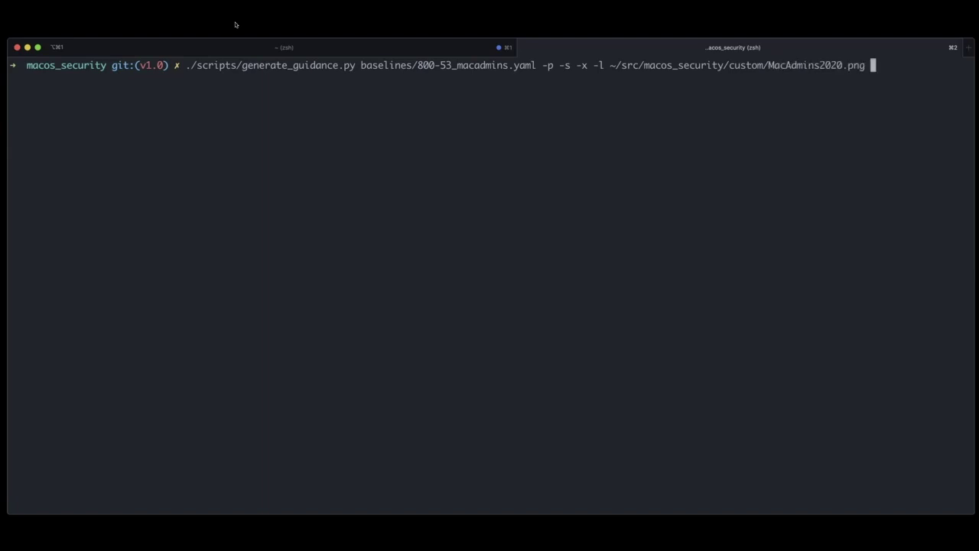
{"action": "key", "text": "Return"}
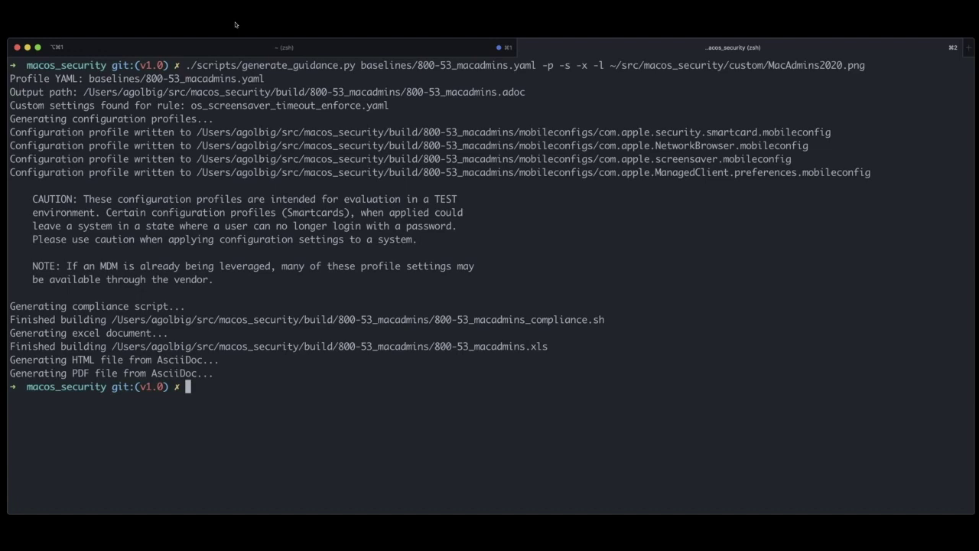
Clear the screen and list the generated files in build/800-53_macadmins
{"action": "key", "text": "ctrl+l"}
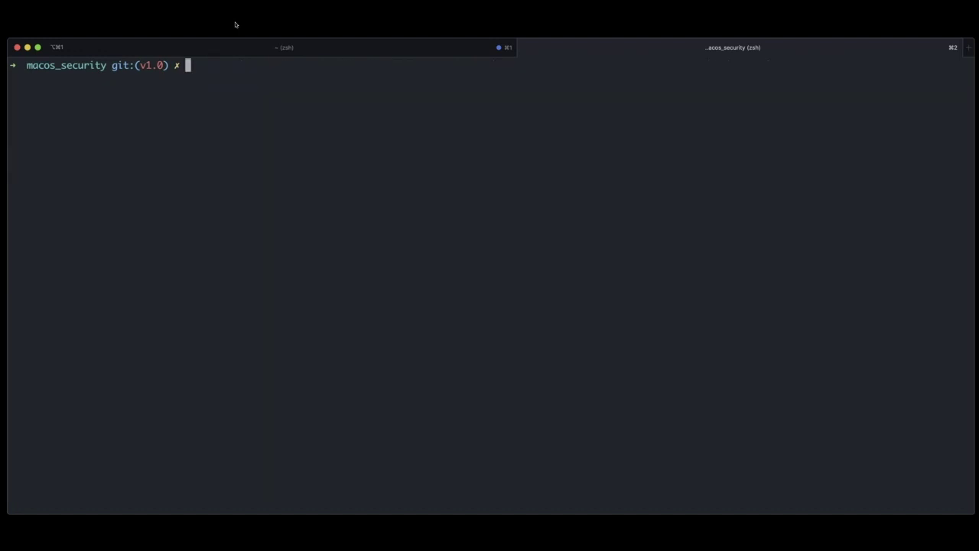
{"action": "type", "text": "ls build/80"}
{"action": "key", "text": "Tab"}
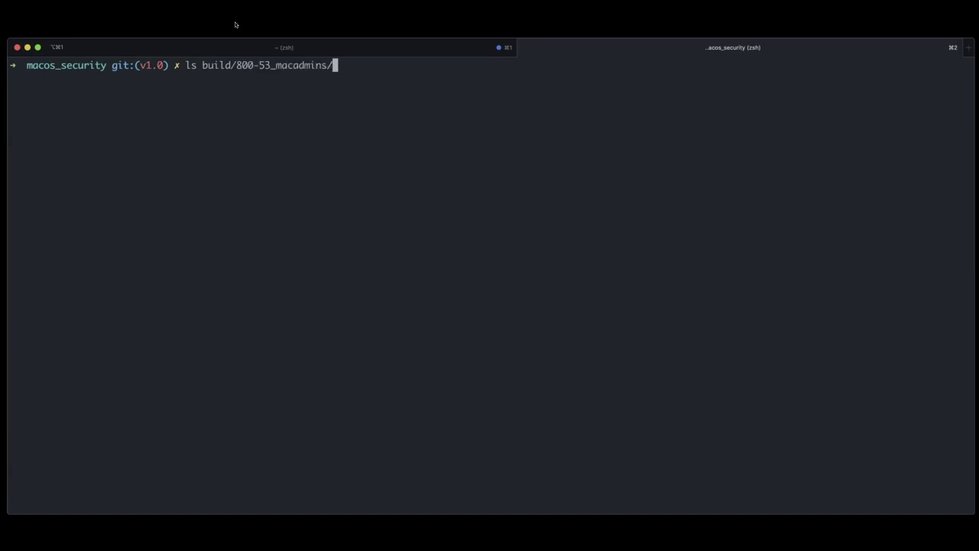
{"action": "key", "text": "Return"}
List the generated configuration profiles in build/800-53_macadmins/mobileconfigs
{"action": "type", "text": "ls build/"}
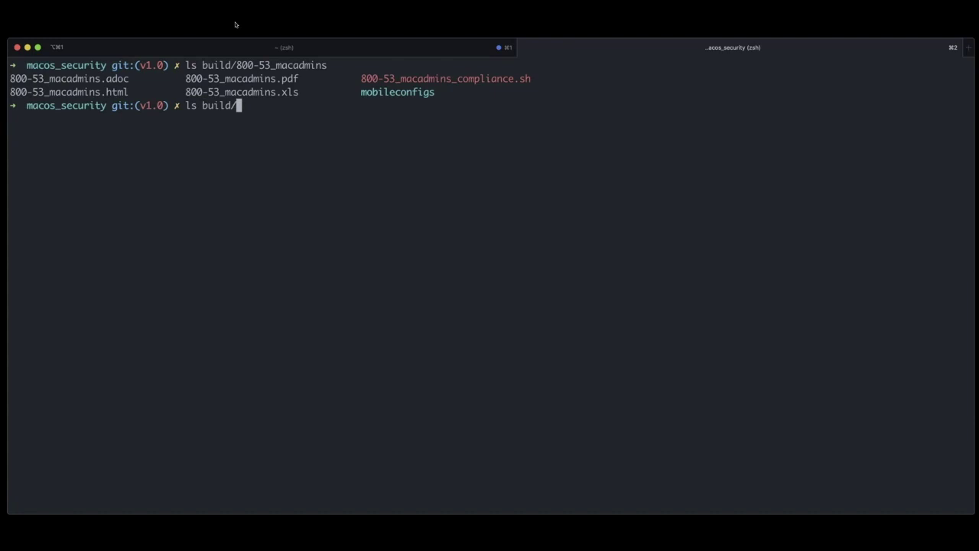
{"action": "type", "text": "80"}
{"action": "key", "text": "Tab"}
{"action": "type", "text": "m"}
{"action": "key", "text": "Tab"}
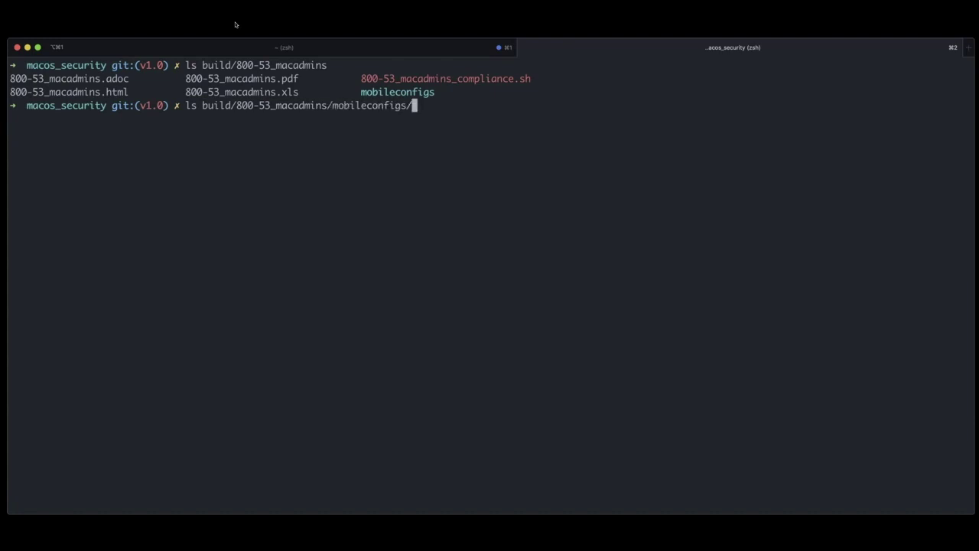
{"action": "key", "text": "Return"}
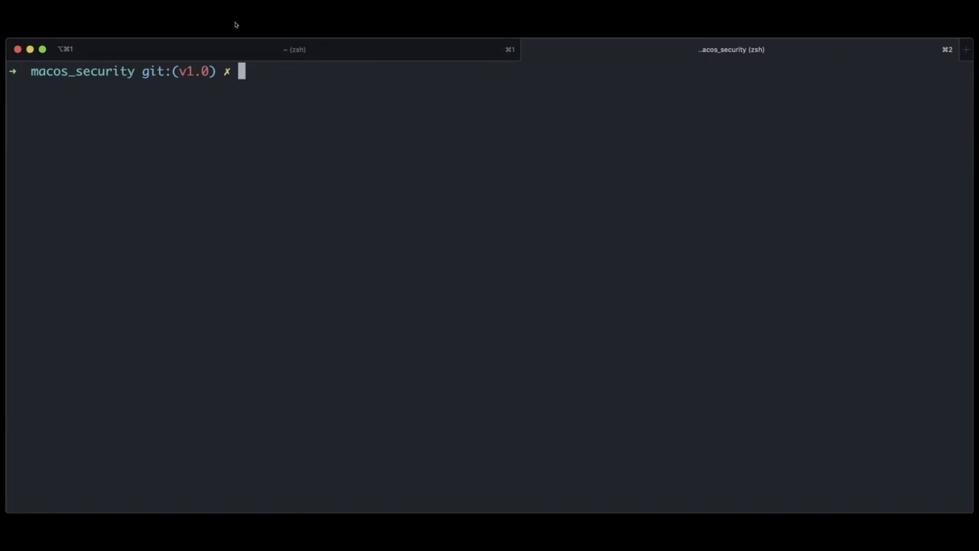
Change the working directory to build/800-53_macadmins and list its contents
{"action": "type", "text": "cd build/"}
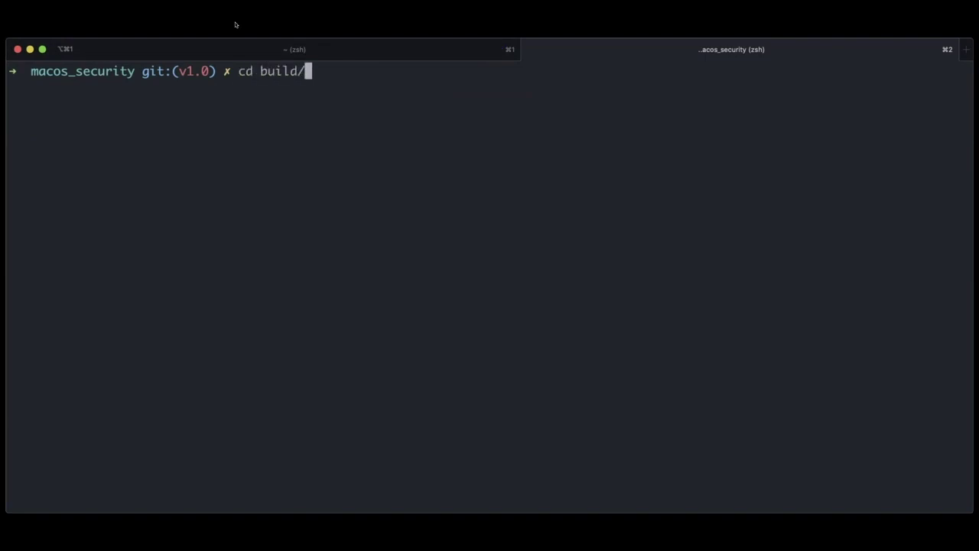
{"action": "type", "text": "800"}
{"action": "key", "text": "Tab"}
{"action": "key", "text": "Return"}
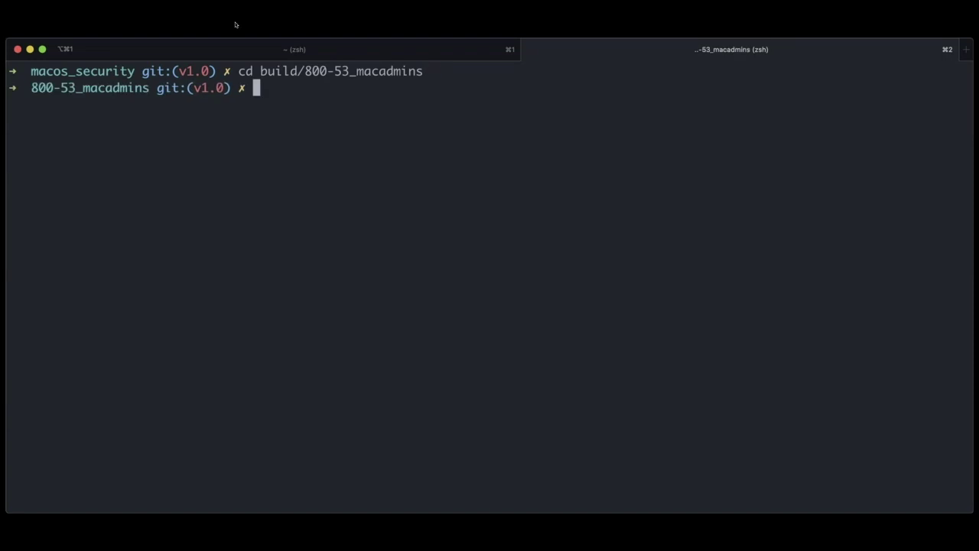
{"action": "type", "text": "ls"}
{"action": "key", "text": "Return"}
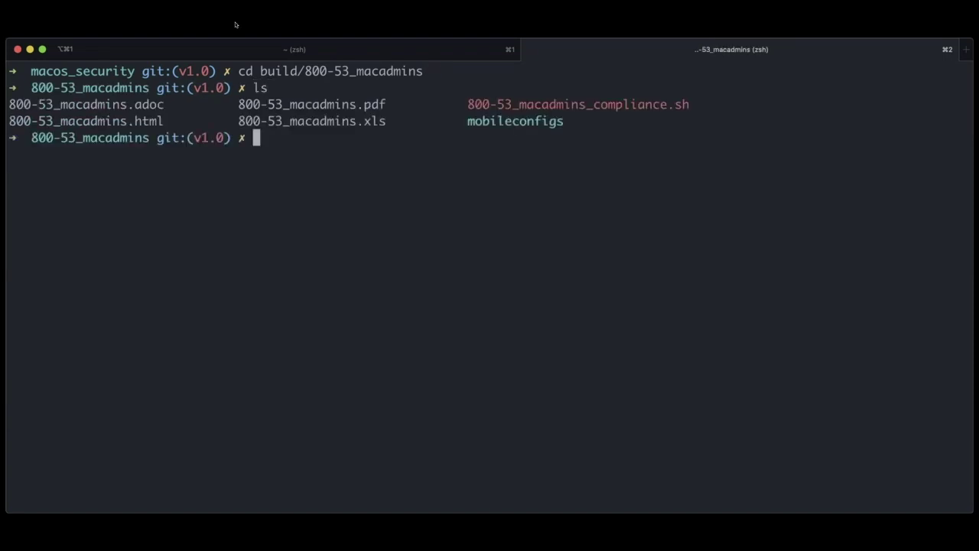
Install mobileconfigs/com.apple.screensaver.mobileconfig with sudo profiles -I -F, authenticating with the smart card PIN
{"action": "type", "text": "sudo pro"}
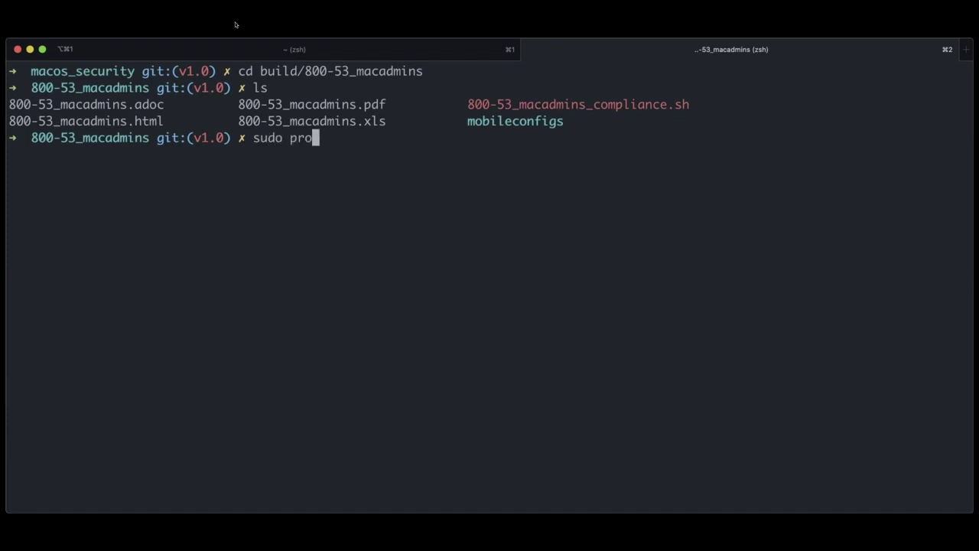
{"action": "type", "text": "files -I -F mobileconfigs/"}
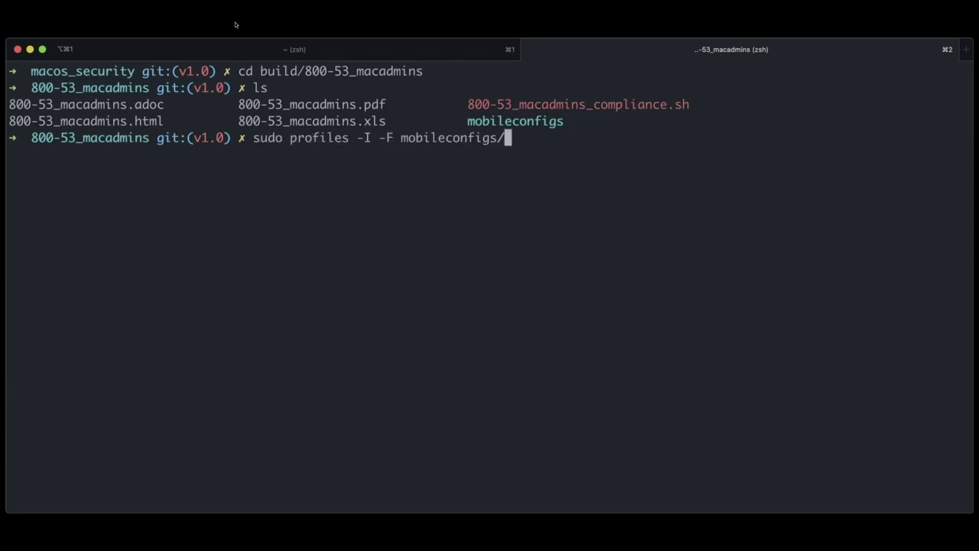
{"action": "type", "text": "com.apple.sc"}
{"action": "key", "text": "Tab"}
{"action": "key", "text": "Return"}
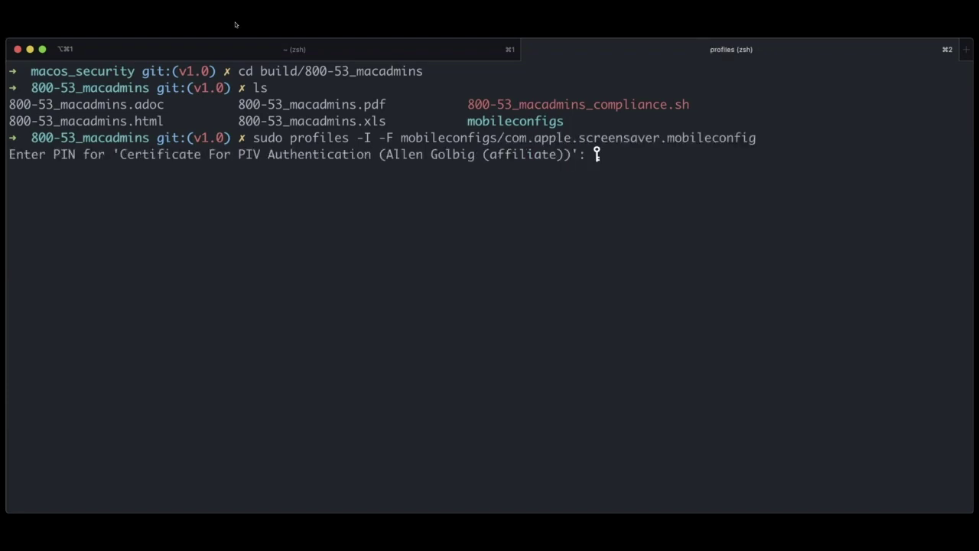
{"action": "key", "text": "Return"}
Install mobileconfigs/com.apple.ManagedClient.preferences.mobileconfig with sudo profiles -I -F
{"action": "type", "text": "sud"}
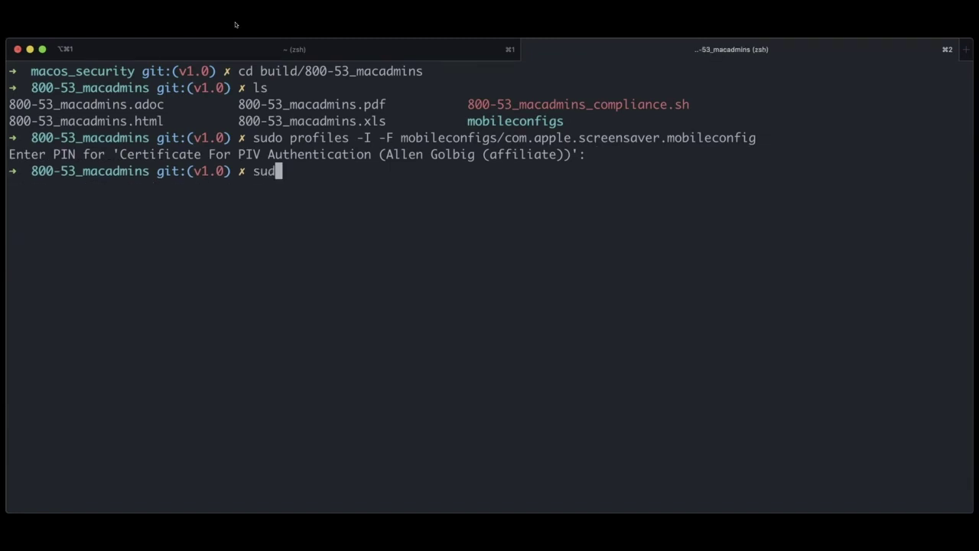
{"action": "type", "text": "o profiles"}
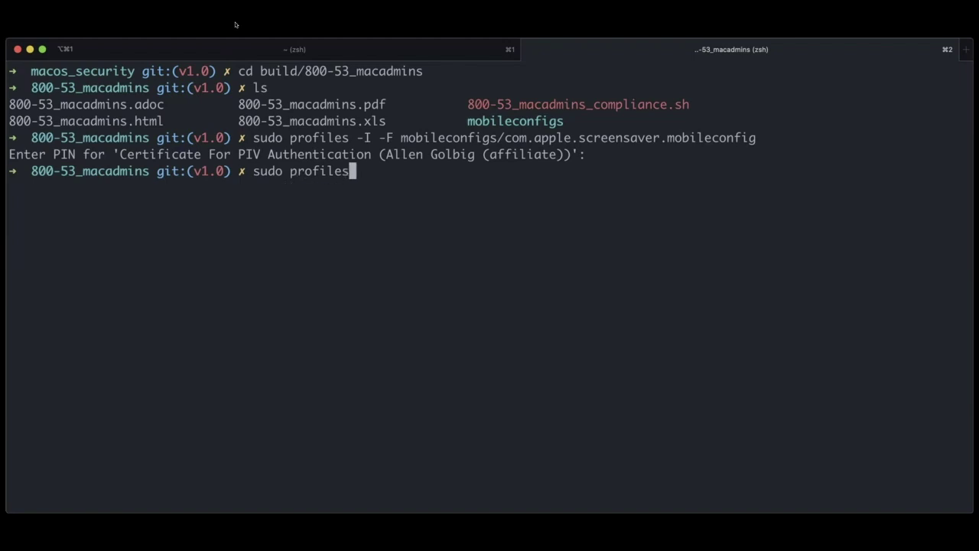
{"action": "type", "text": " -I -F mob"}
{"action": "key", "text": "Tab"}
{"action": "type", "text": "com.apple.M"}
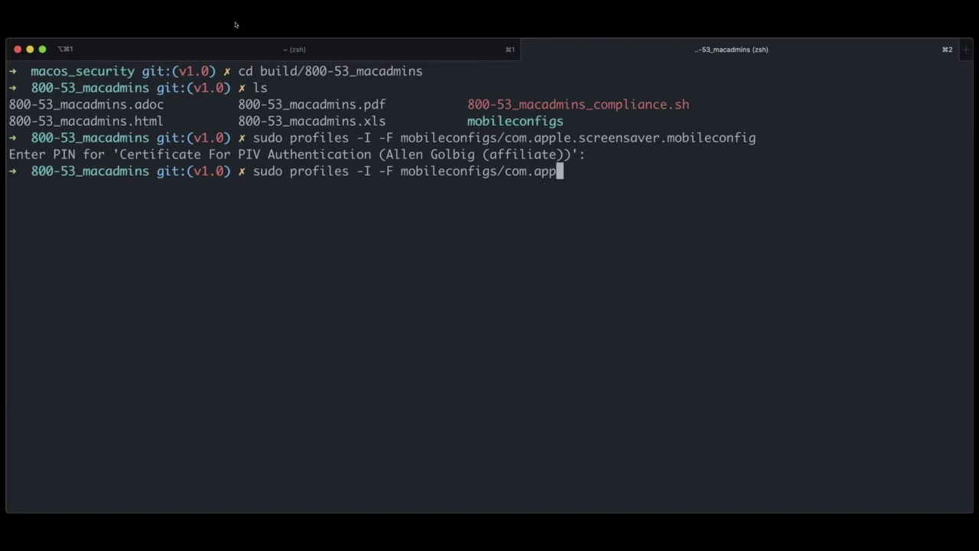
{"action": "key", "text": "Tab"}
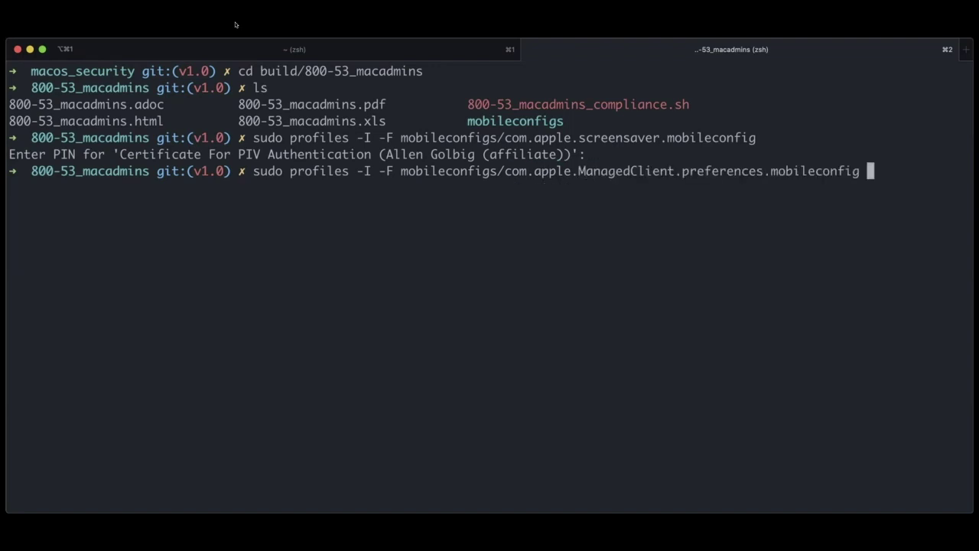
{"action": "key", "text": "Return"}
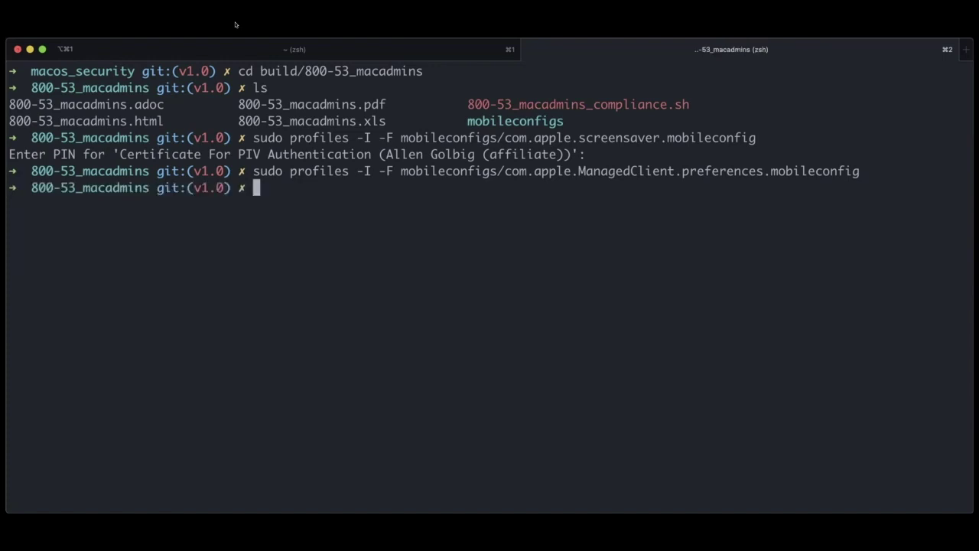
Launch 800-53_macadmins_compliance.sh with sudo and run a new compliance scan
{"action": "type", "text": "sudo ./800"}
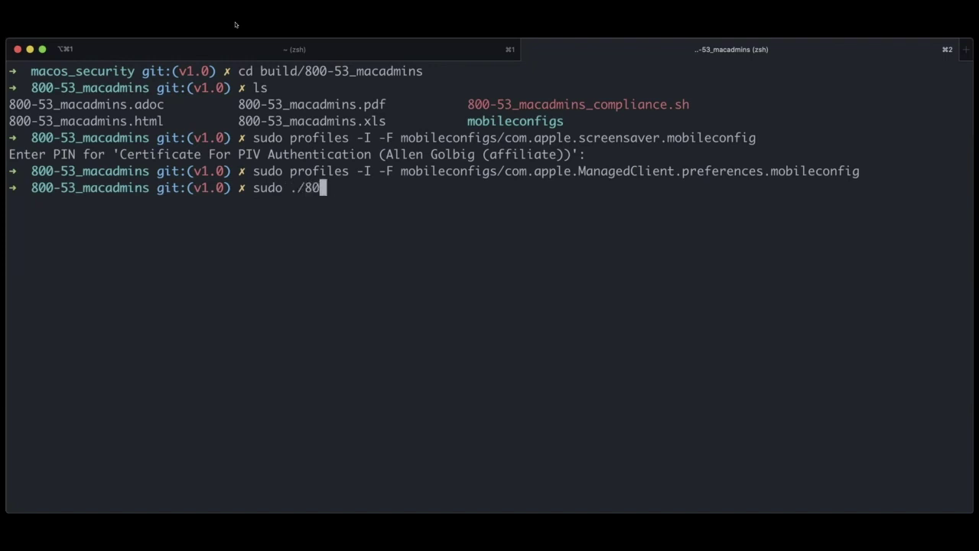
{"action": "key", "text": "Tab"}
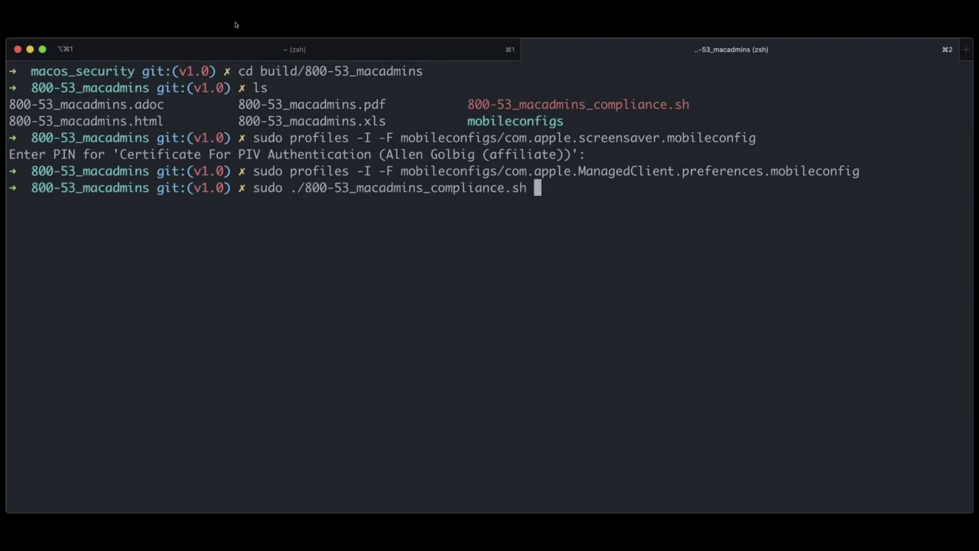
{"action": "key", "text": "Return"}
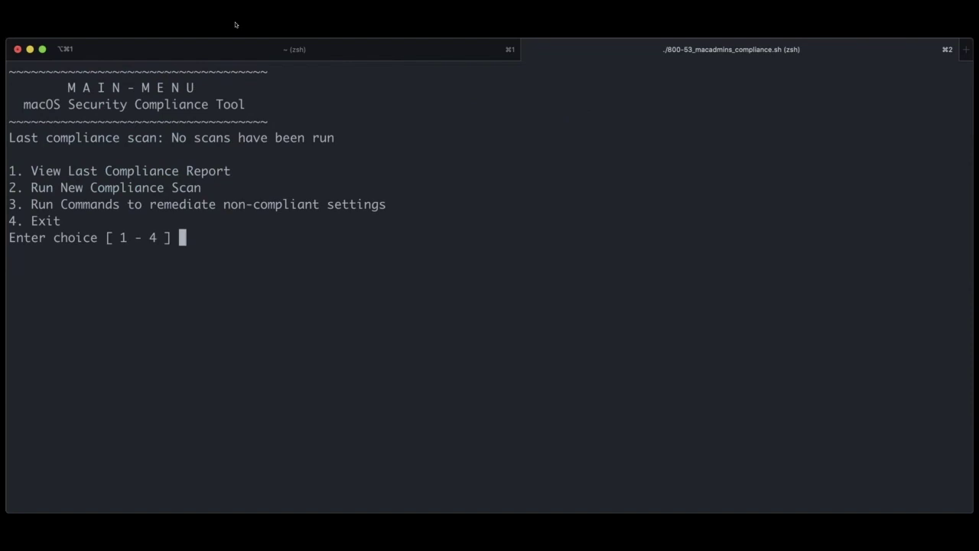
{"action": "type", "text": "2"}
{"action": "key", "text": "Return"}
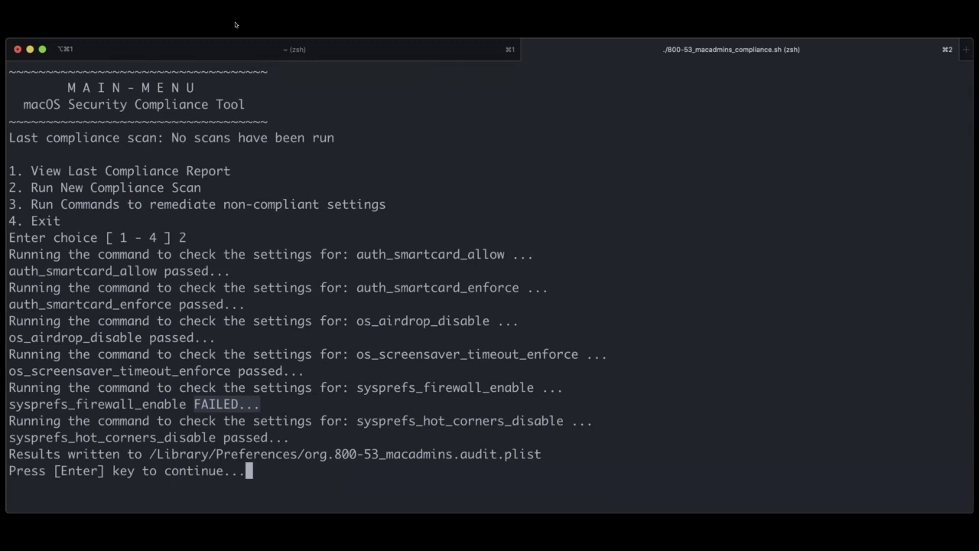
{"action": "key", "text": "Return"}
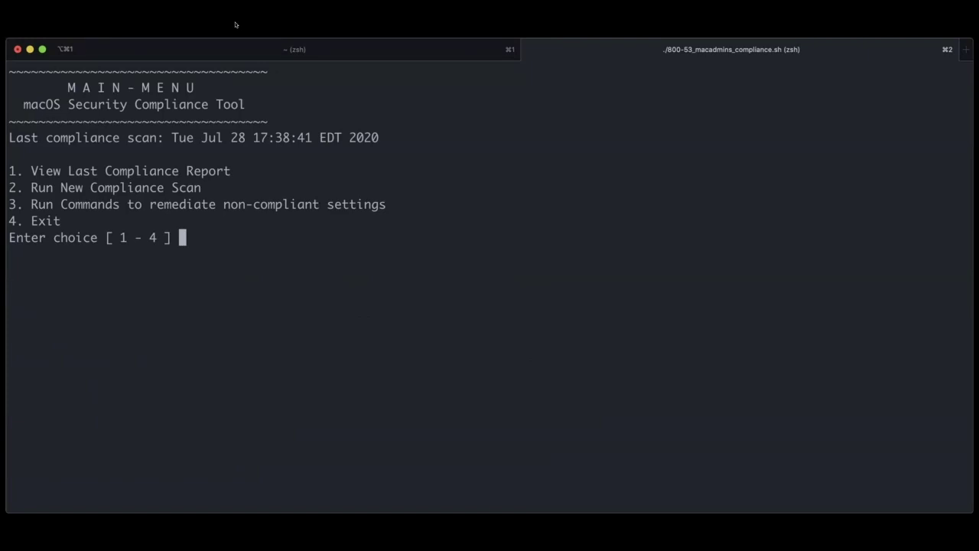
View the last compliance report in the compliance tool and return to its main menu
{"action": "type", "text": "3"}
{"action": "key", "text": "BackSpace"}
{"action": "type", "text": "1"}
{"action": "key", "text": "Return"}
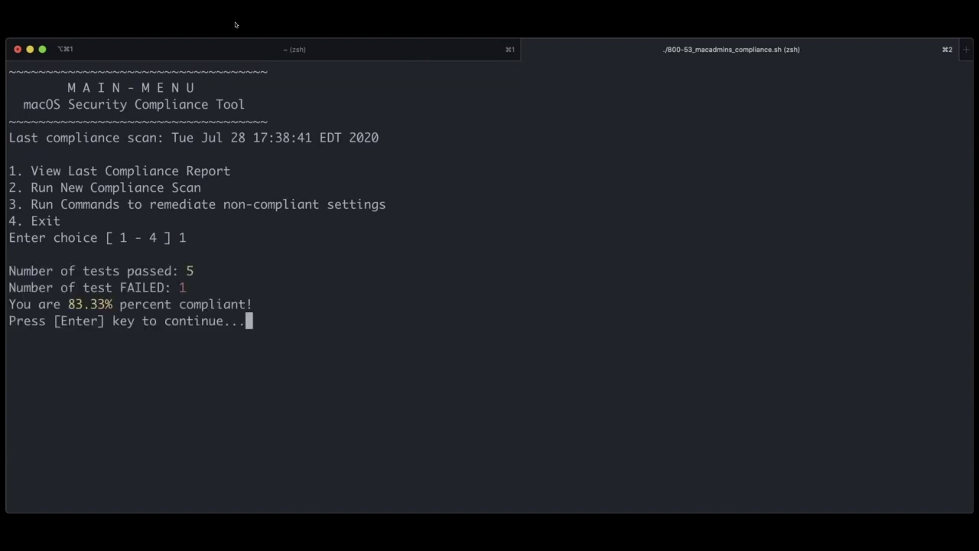
{"action": "key", "text": "Return"}
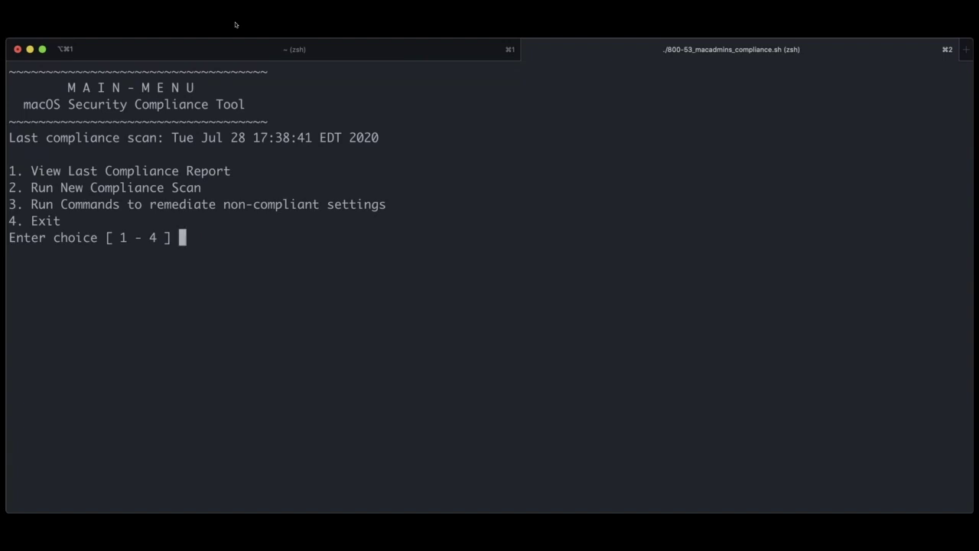
Run the remediation for non-compliant settings, accepting the disclaimer and the sysprefs_firewall_enable command that turns the application firewall on
{"action": "type", "text": "3"}
{"action": "key", "text": "Return"}
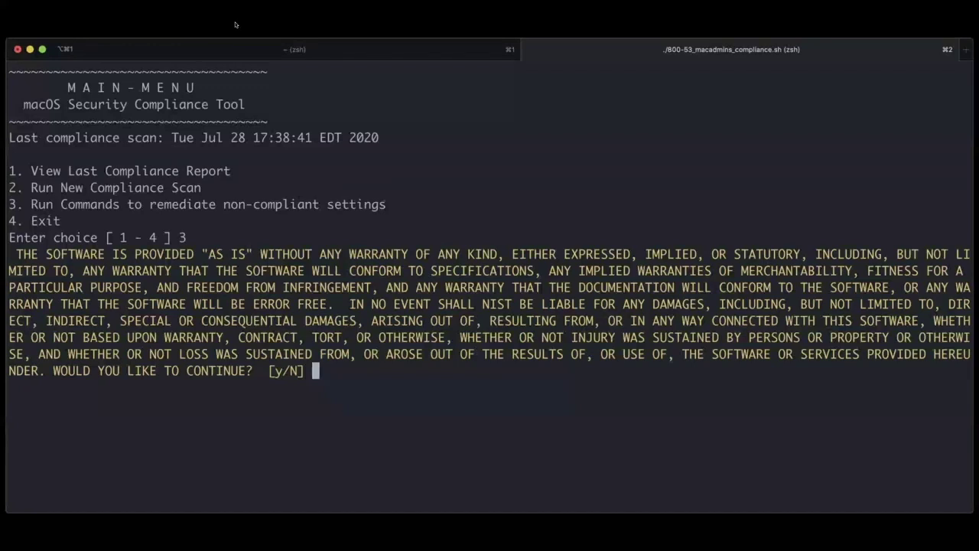
{"action": "type", "text": "y"}
{"action": "key", "text": "Return"}
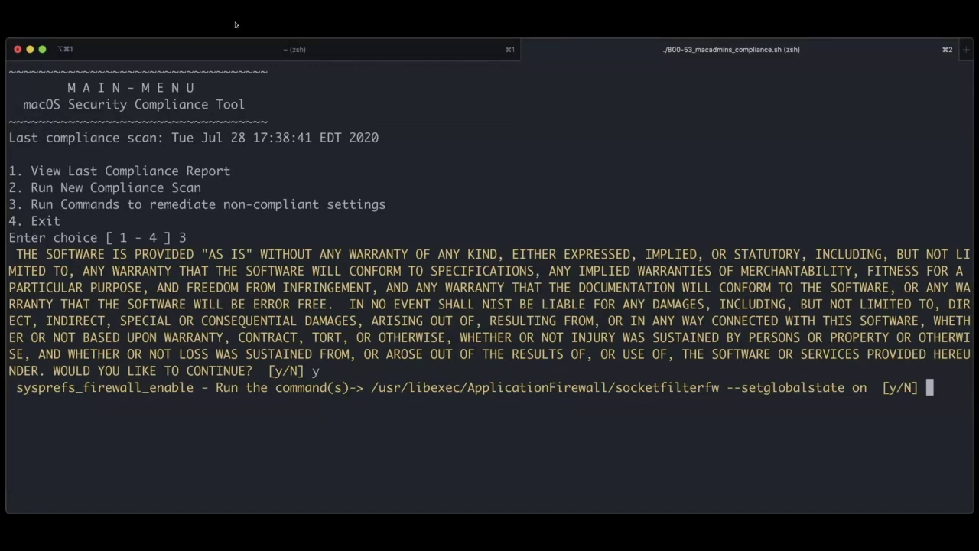
{"action": "type", "text": "y"}
{"action": "key", "text": "Return"}
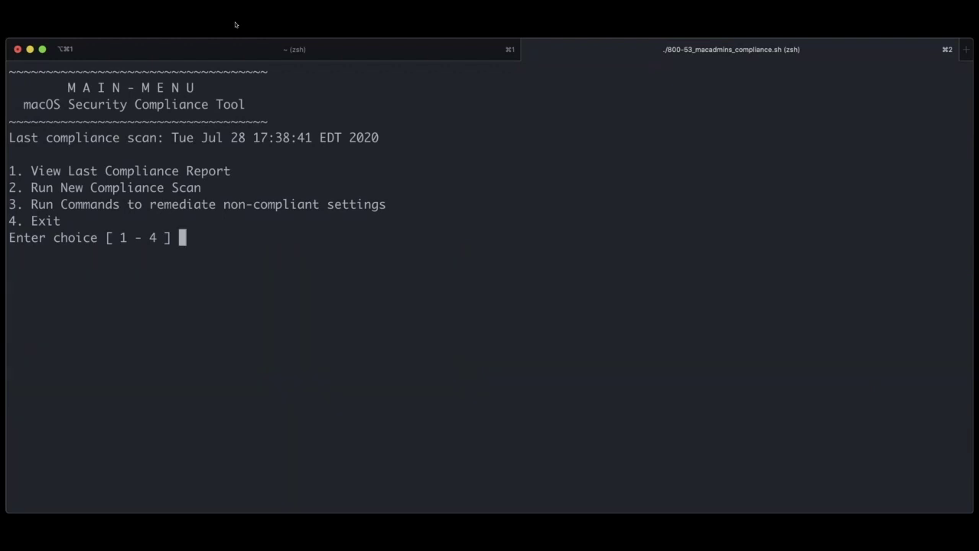
Run another compliance scan to recheck the settings after the remediation
{"action": "type", "text": "2"}
{"action": "key", "text": "Return"}
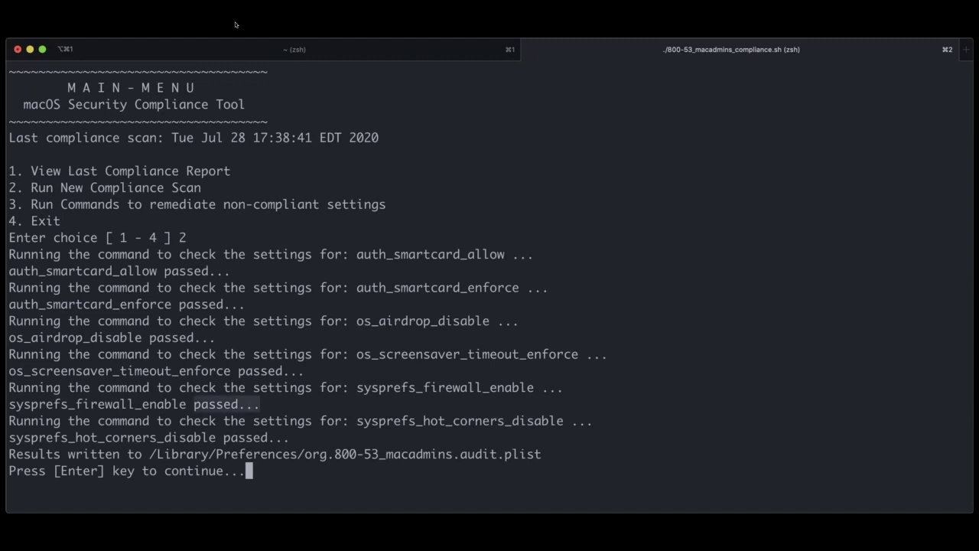
{"action": "key", "text": "Return"}
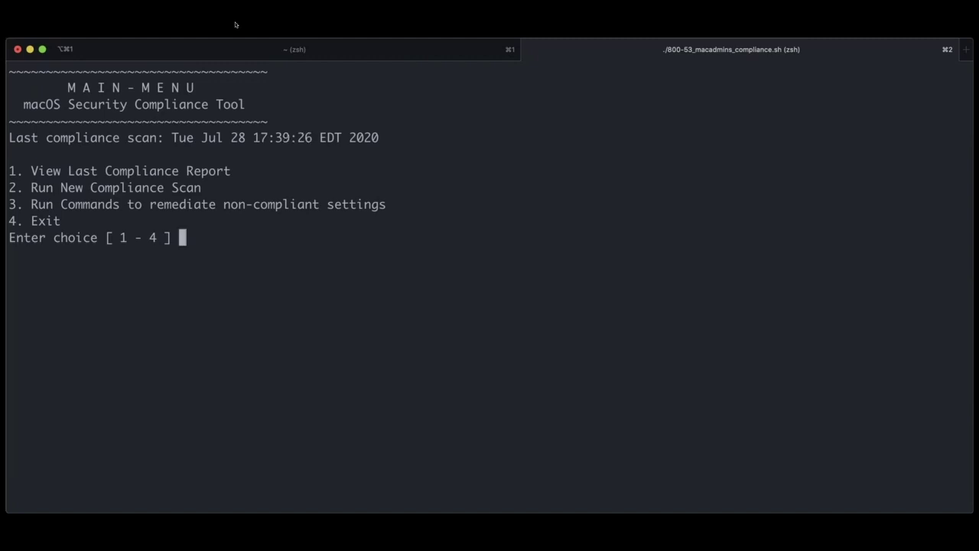
View the compliance report for the latest scan and exit the compliance tool
{"action": "type", "text": "1"}
{"action": "key", "text": "Return"}
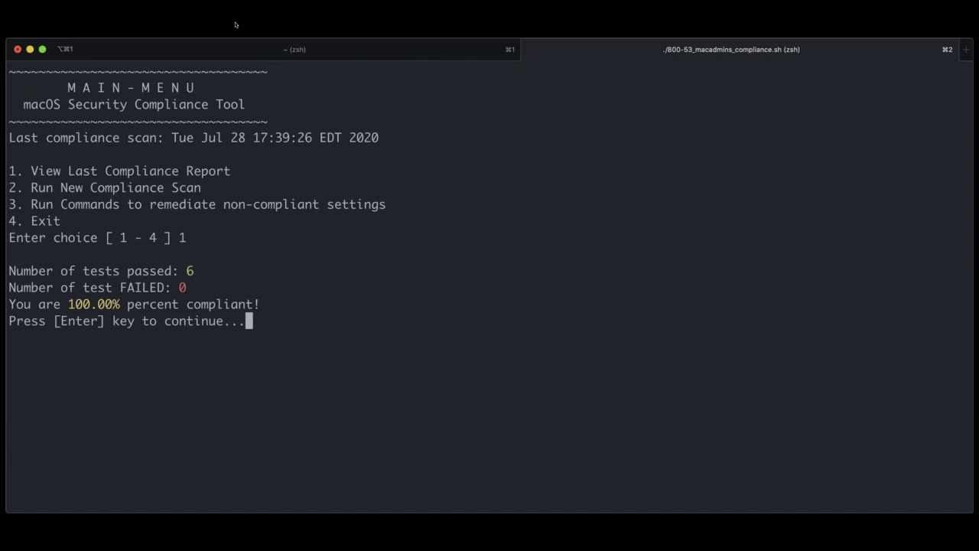
{"action": "key", "text": "Return"}
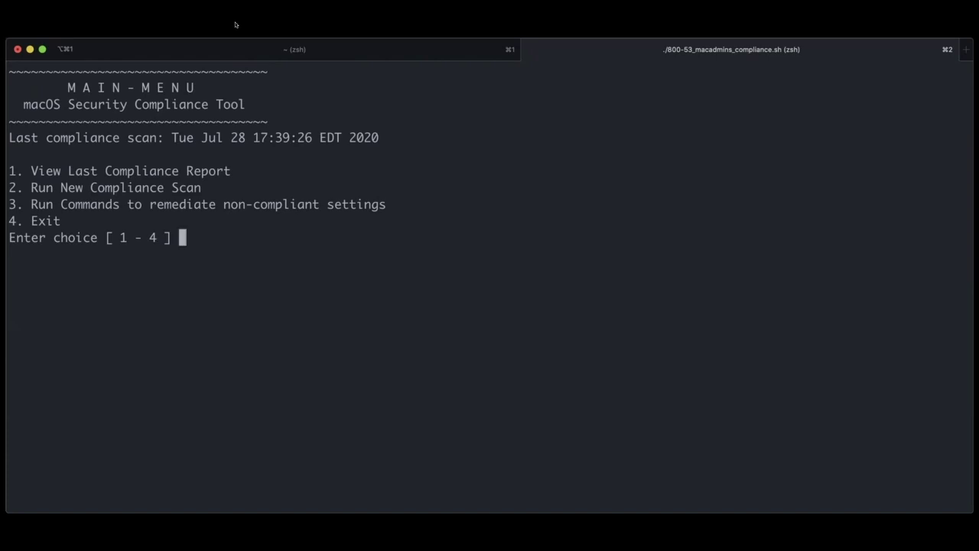
{"action": "type", "text": "4"}
{"action": "key", "text": "Return"}
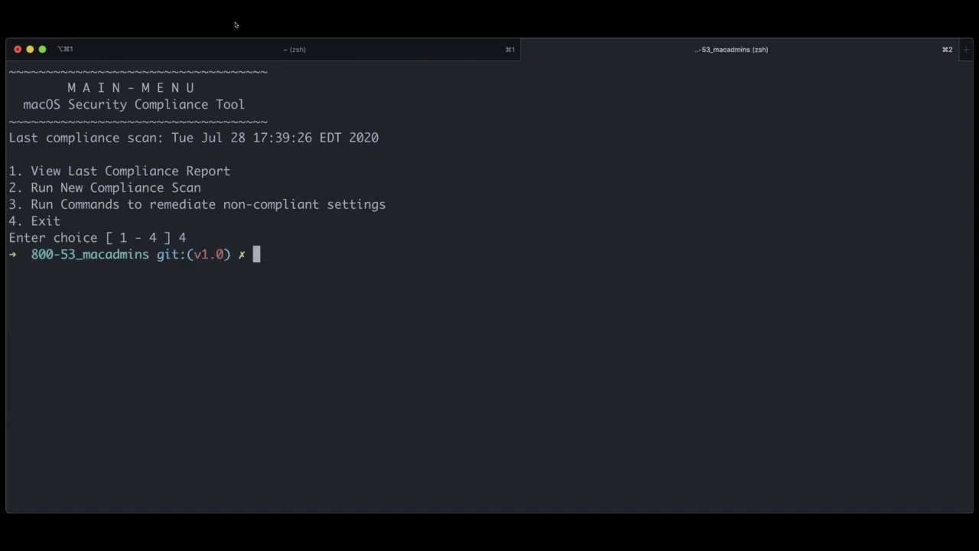
Read the scan results stored in /Library/Preferences/org.800-53_macadmins.audit.plist with defaults read
{"action": "type", "text": "defaults "}
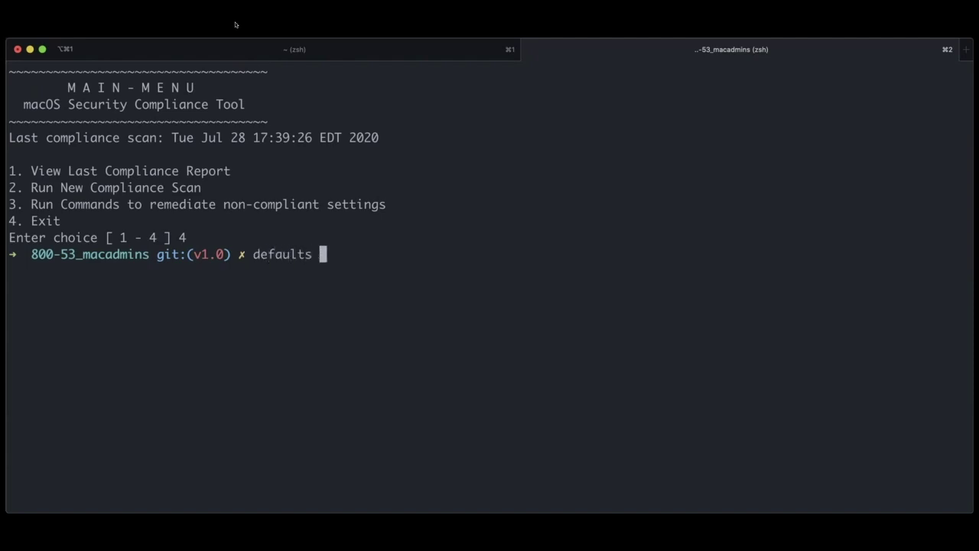
{"action": "type", "text": "read /L"}
{"action": "key", "text": "Tab"}
{"action": "type", "text": "Preferences/"}
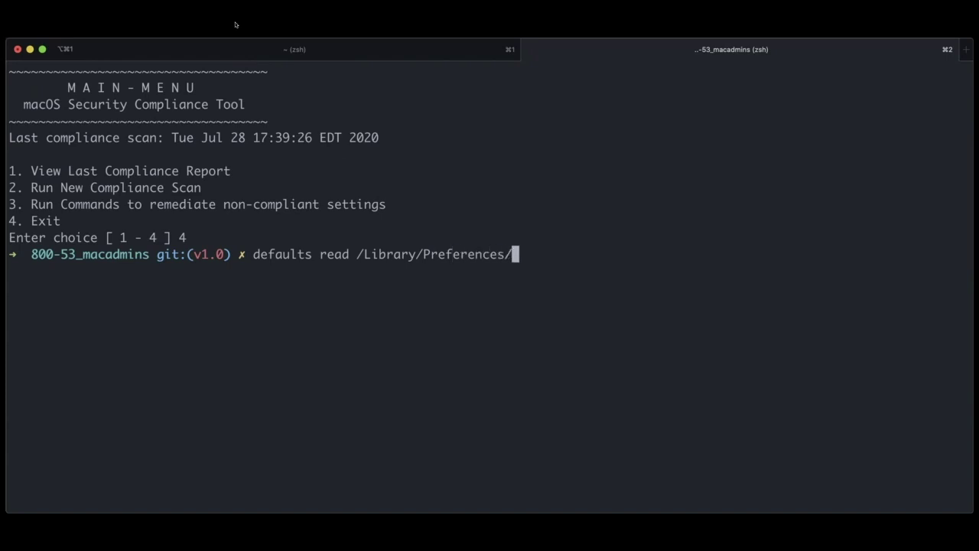
{"action": "type", "text": "org.80"}
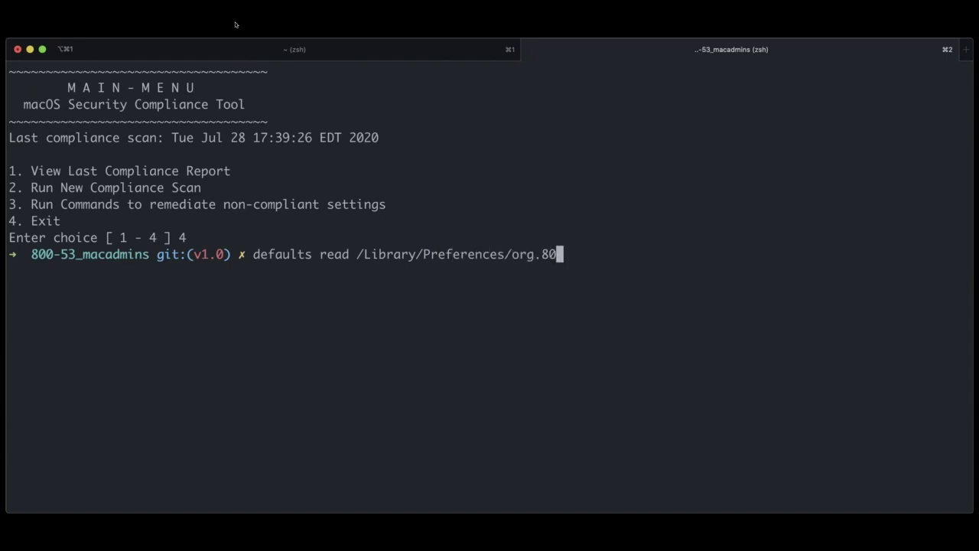
{"action": "key", "text": "Tab"}
{"action": "key", "text": "Return"}
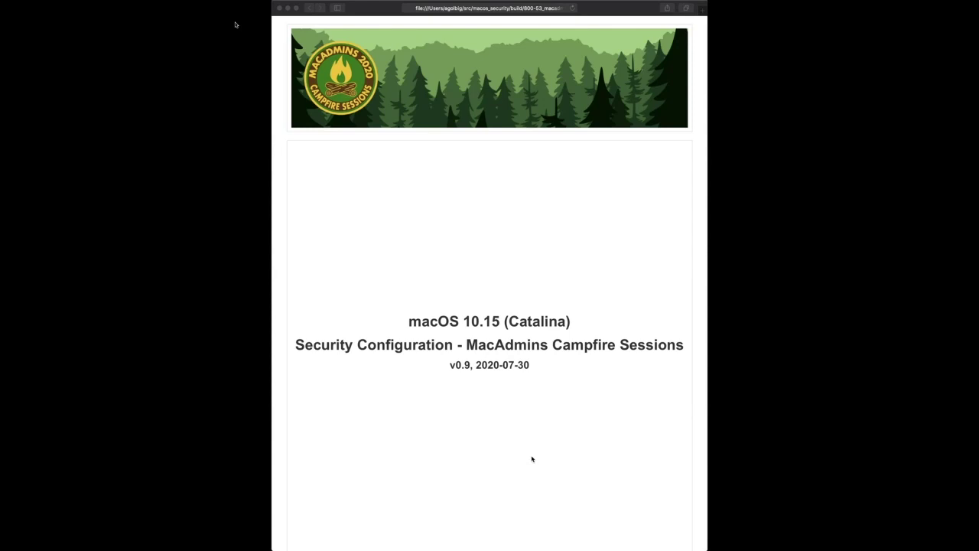
Open section 6.2 on the screen saver timeout from the table of contents of the generated HTML guide
{"action": "scroll", "coordinate": [533, 459], "scroll_direction": "down", "scroll_amount": 5}
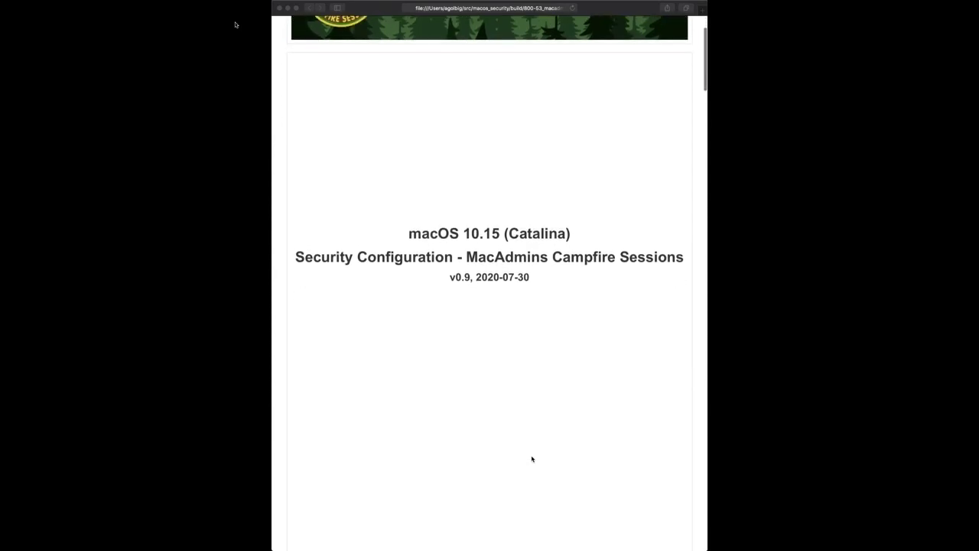
{"action": "scroll", "coordinate": [533, 459], "scroll_direction": "down", "scroll_amount": 4}
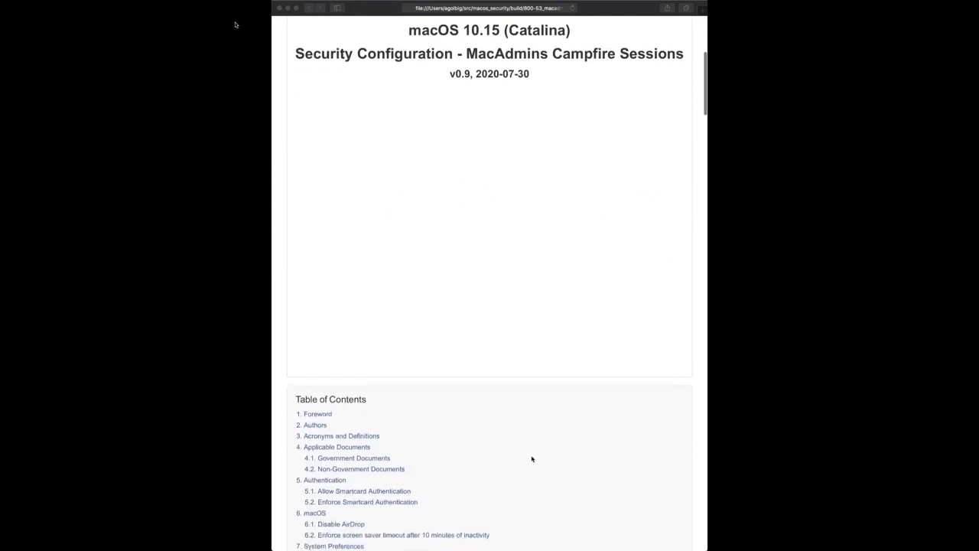
{"action": "scroll", "coordinate": [532, 459], "scroll_direction": "down", "scroll_amount": 1}
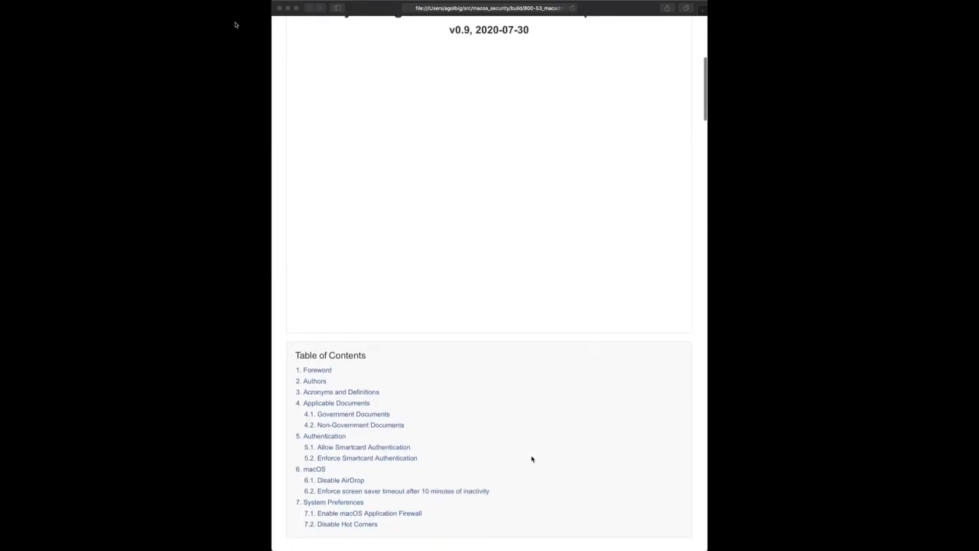
{"action": "left_click", "coordinate": [466, 491]}
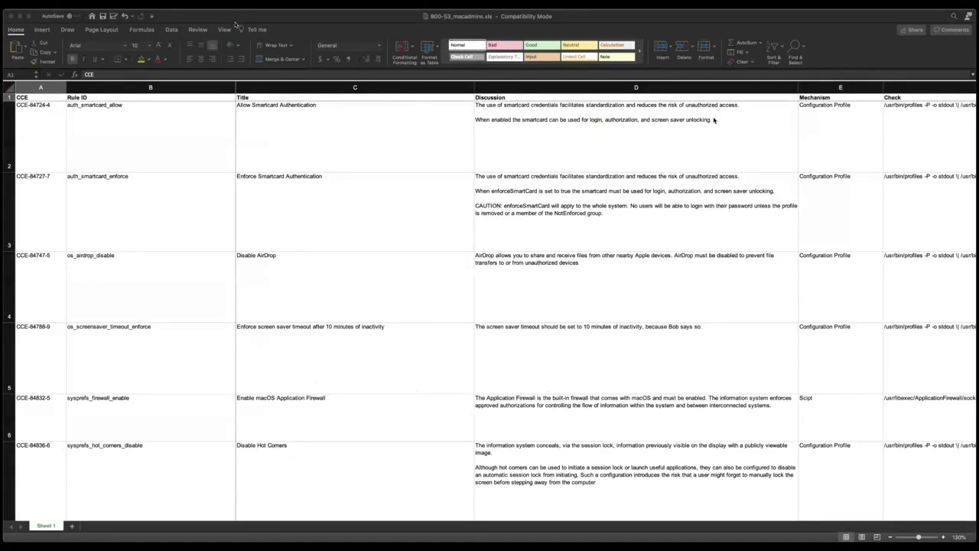
Examine the os_screensaver_timeout_enforce row of 800-53_macadmins.xls in Excel, from title and discussion through check, check result and fix
{"action": "left_click", "coordinate": [403, 353]}
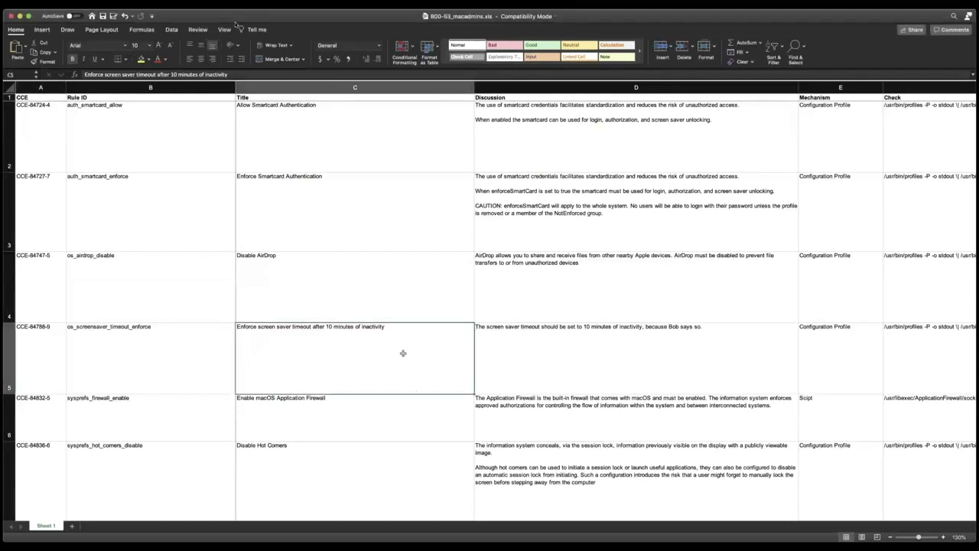
{"action": "left_click", "coordinate": [649, 356]}
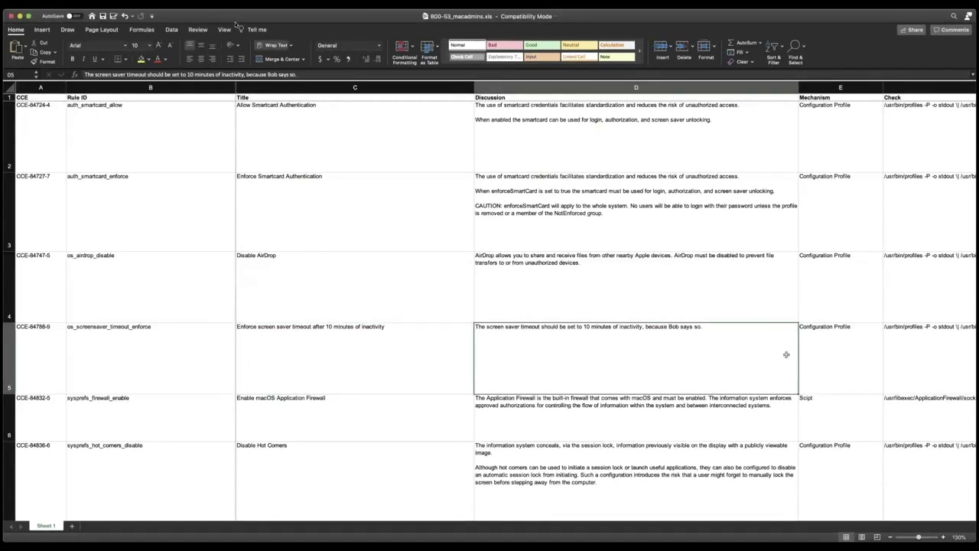
{"action": "scroll", "coordinate": [787, 355], "scroll_direction": "right", "scroll_amount": 5}
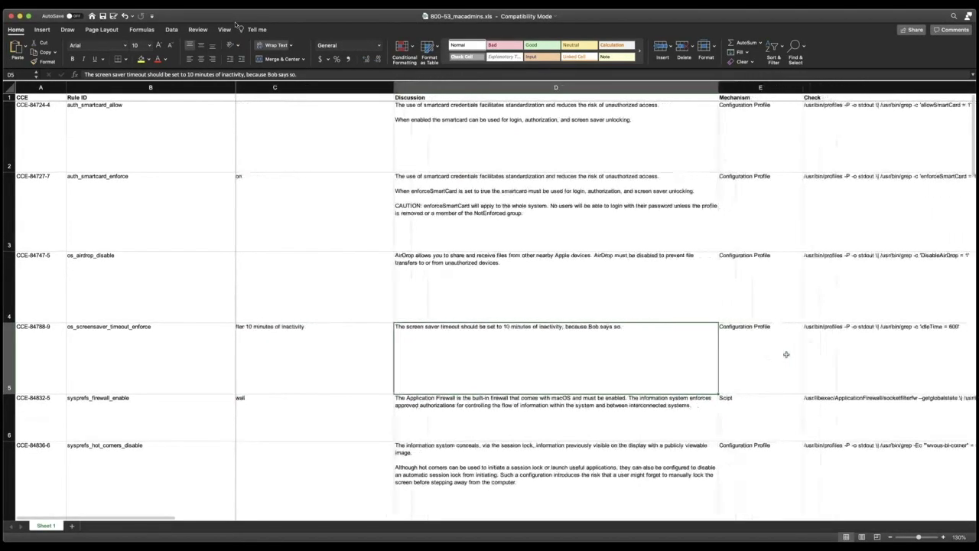
{"action": "scroll", "coordinate": [787, 354], "scroll_direction": "right", "scroll_amount": 6}
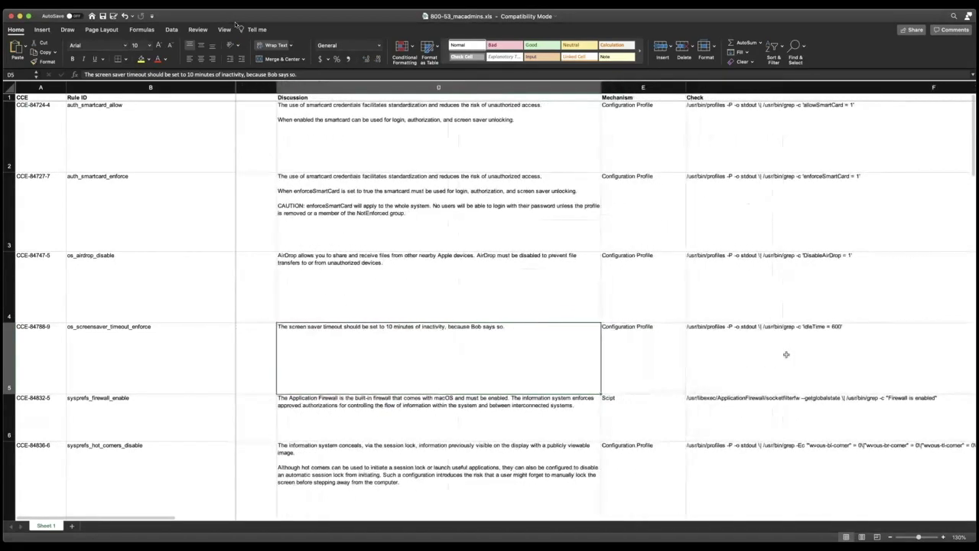
{"action": "scroll", "coordinate": [786, 354], "scroll_direction": "right", "scroll_amount": 10}
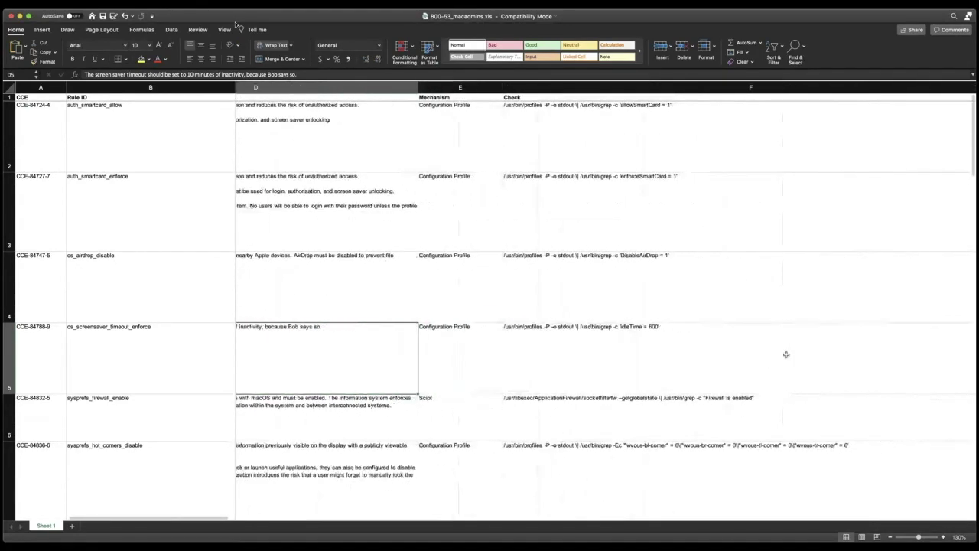
{"action": "scroll", "coordinate": [786, 354], "scroll_direction": "right", "scroll_amount": 10}
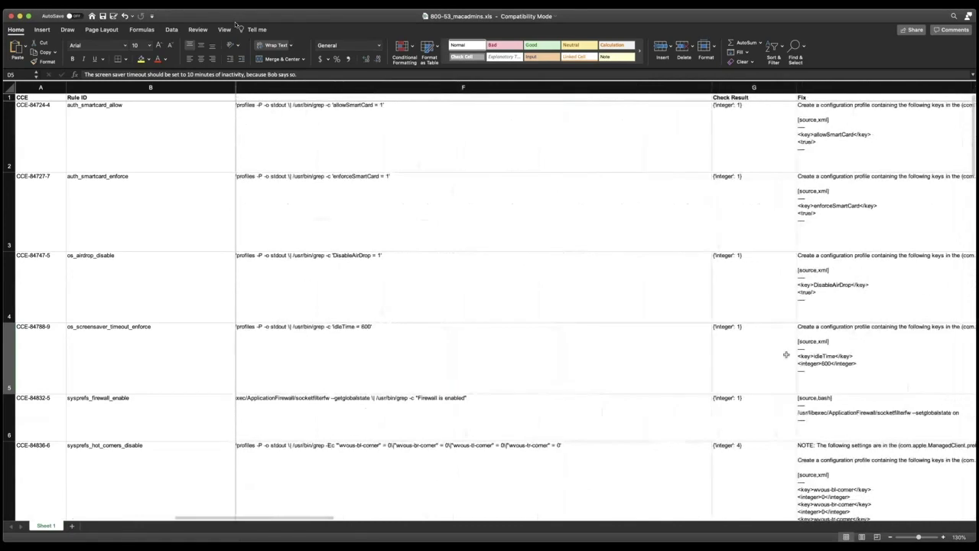
{"action": "scroll", "coordinate": [786, 354], "scroll_direction": "right", "scroll_amount": 4}
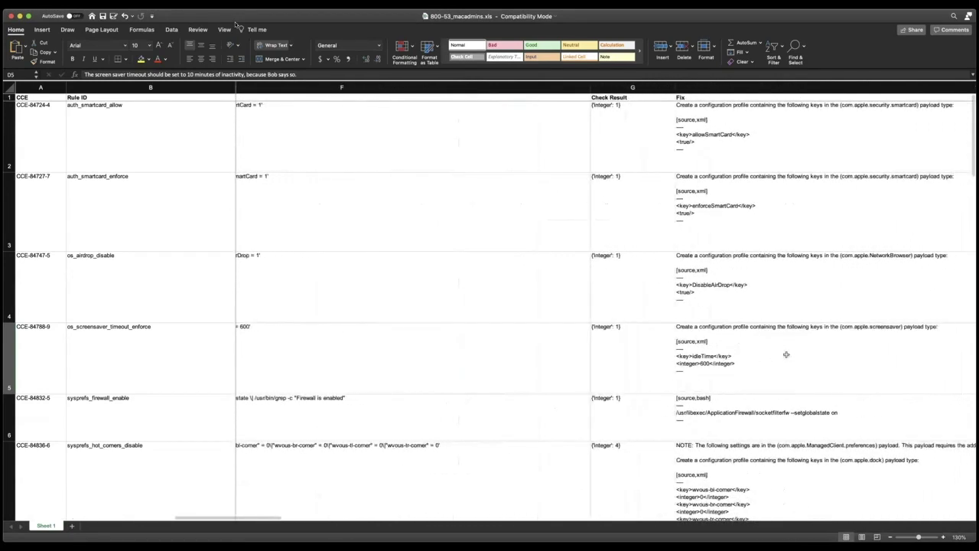
{"action": "scroll", "coordinate": [786, 355], "scroll_direction": "right", "scroll_amount": 1}
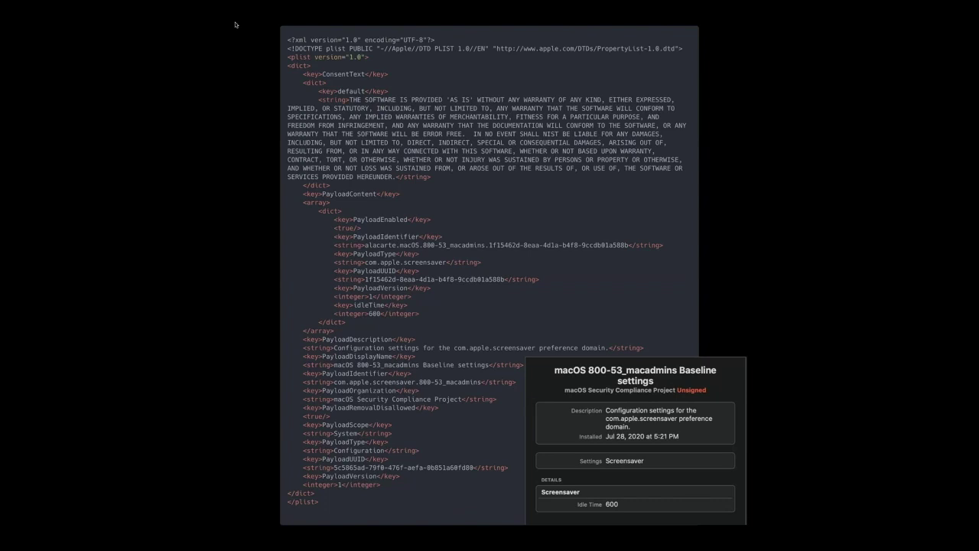
{"action": "key", "text": "Right"}
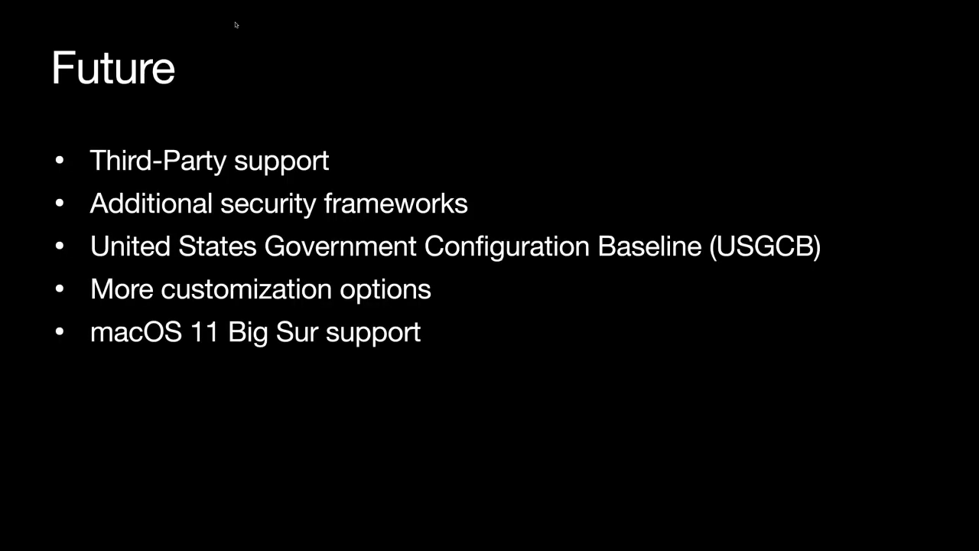